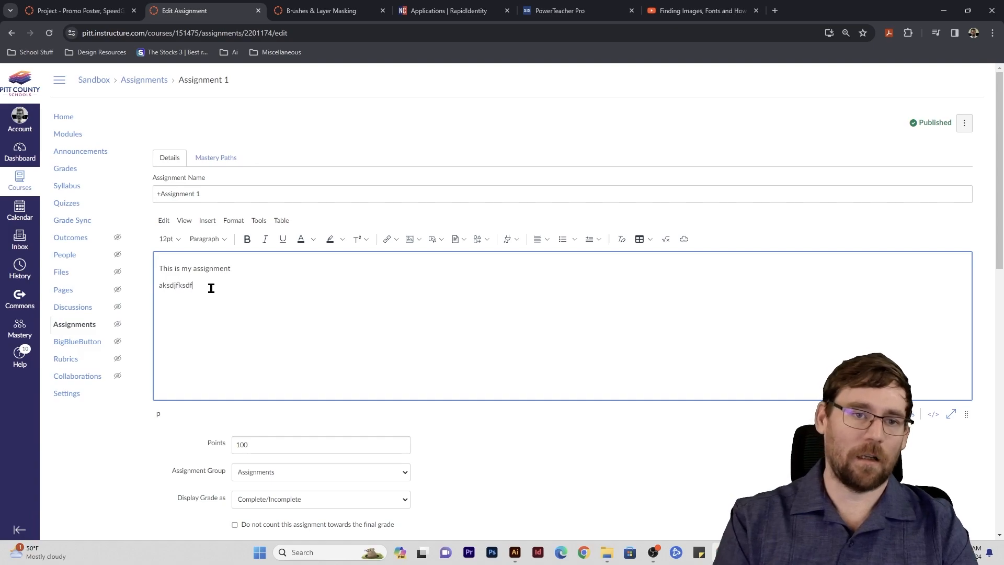
{"action": "type", "text": "dfh"}
{"action": "key", "text": "Return"}
{"action": "type", "text": "sfghsfgh"}
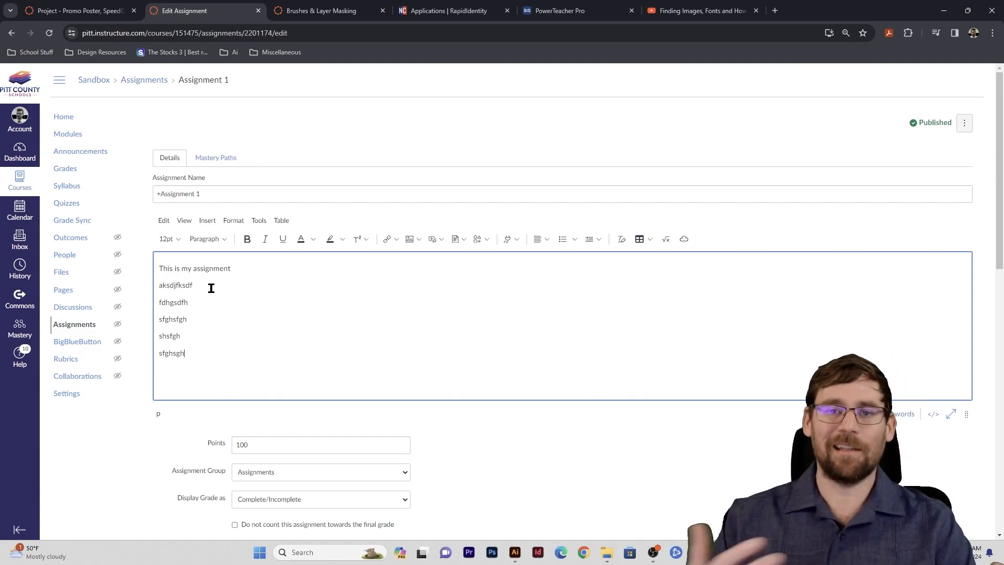
Clear all the text from the assignment description and insert a 1x1 table in its place.
{"action": "left_click_drag", "start_coordinate": [216, 363], "coordinate": [160, 255]}
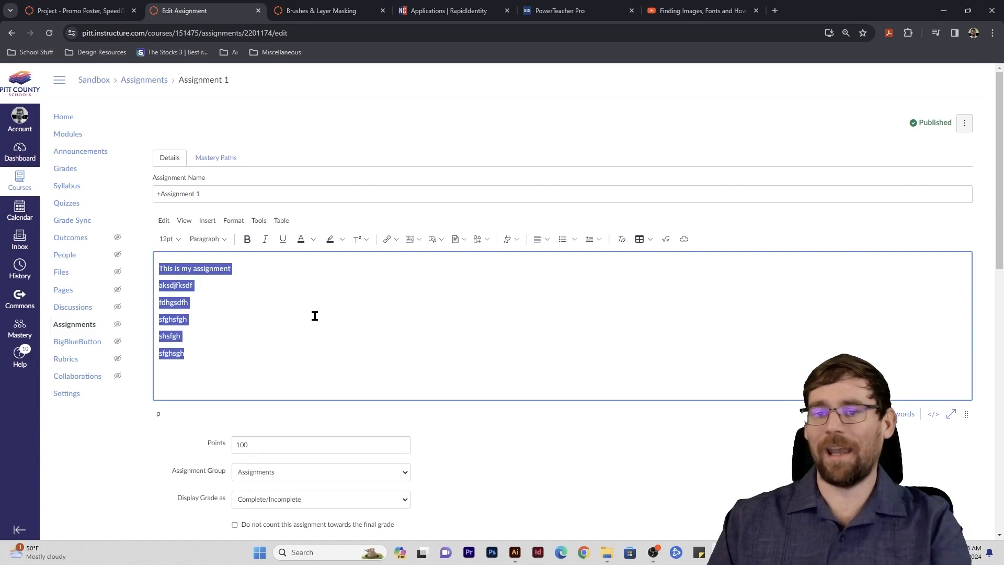
{"action": "key", "text": "BackSpace"}
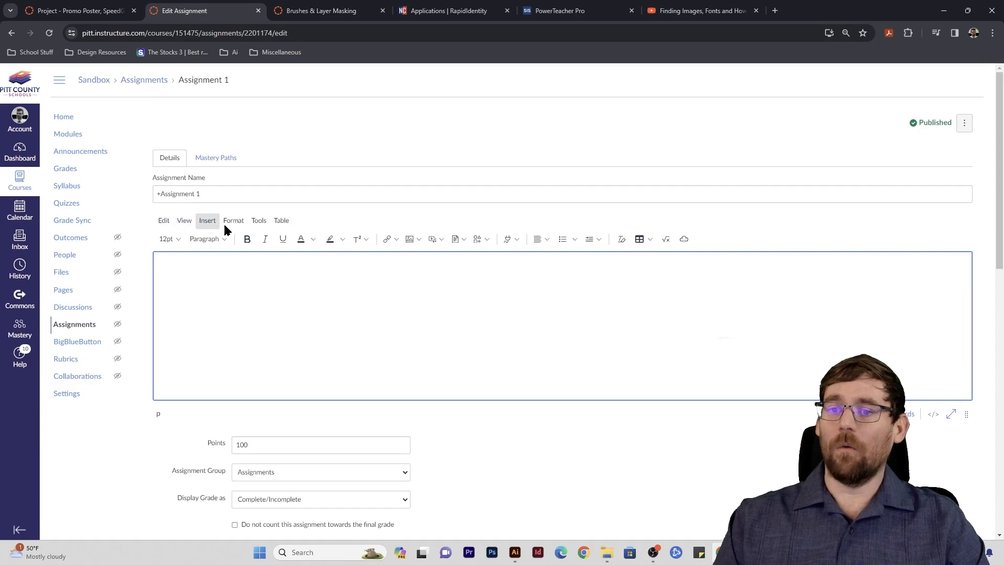
{"action": "left_click", "coordinate": [288, 221]}
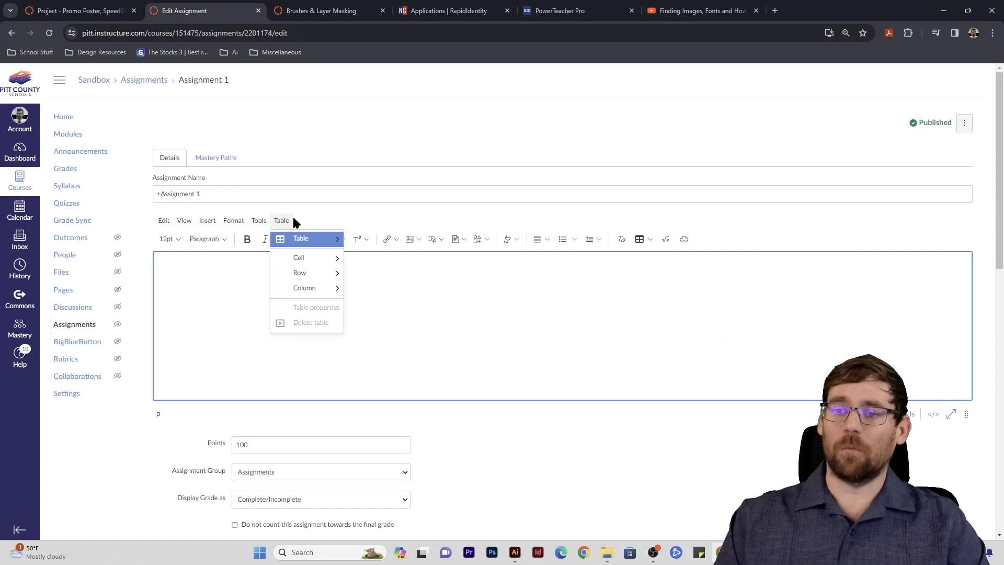
{"action": "mouse_move", "coordinate": [293, 240]}
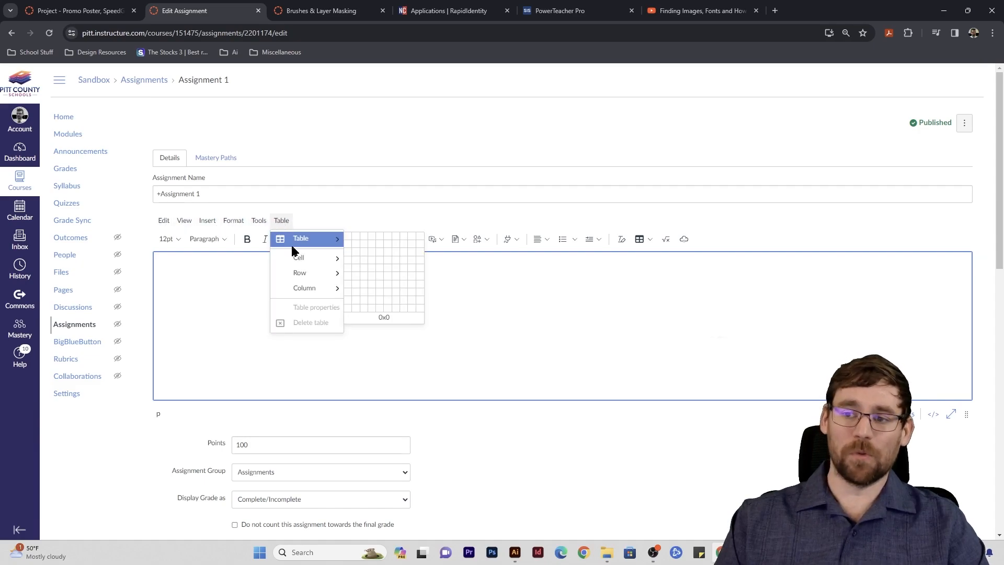
{"action": "left_click", "coordinate": [349, 239]}
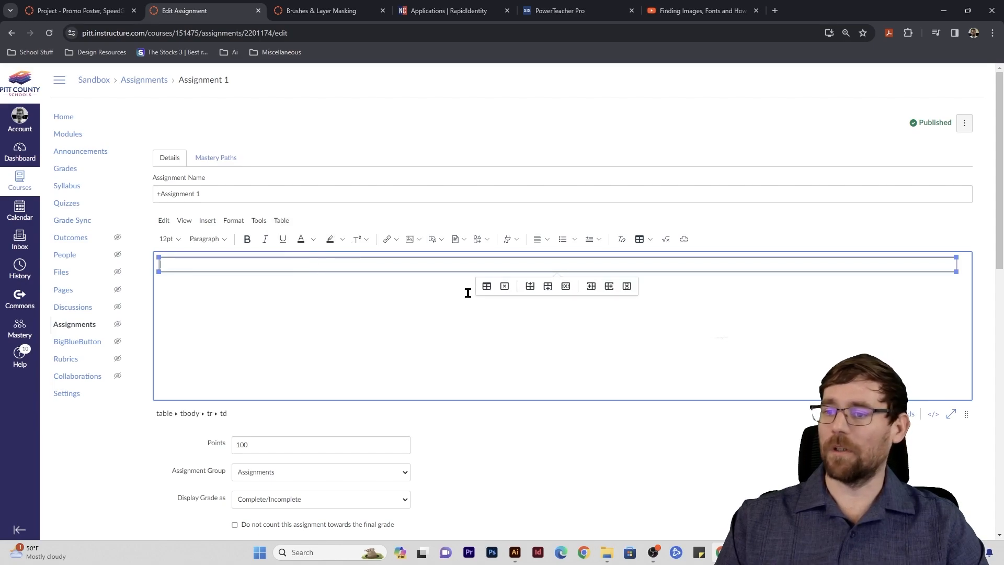
Set the table's width to 100%, border width to 0 and alignment to Center in its properties.
{"action": "left_click", "coordinate": [487, 287]}
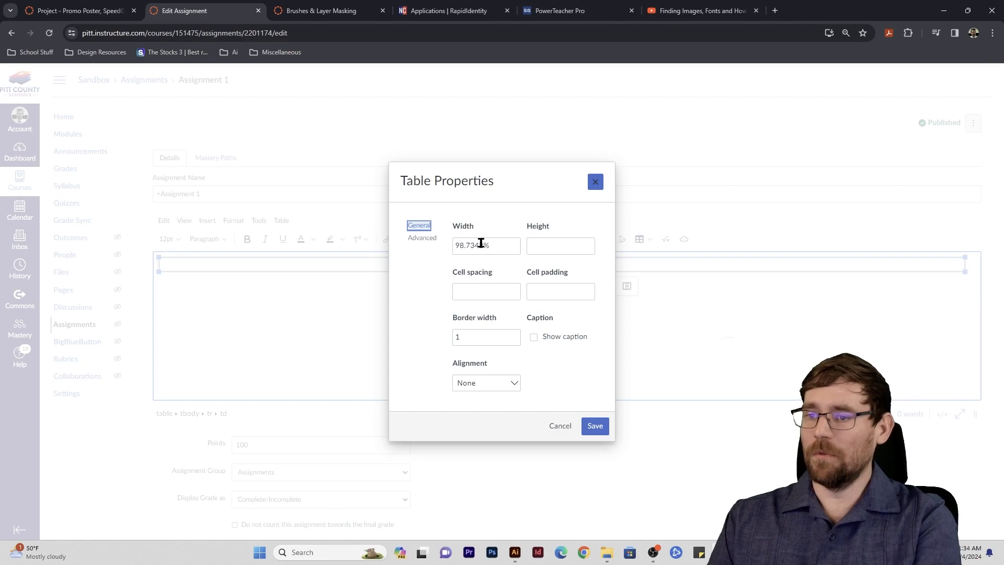
{"action": "triple_click", "coordinate": [484, 245]}
{"action": "type", "text": "100%"}
{"action": "double_click", "coordinate": [473, 343]}
{"action": "type", "text": "0"}
{"action": "left_click", "coordinate": [479, 385]}
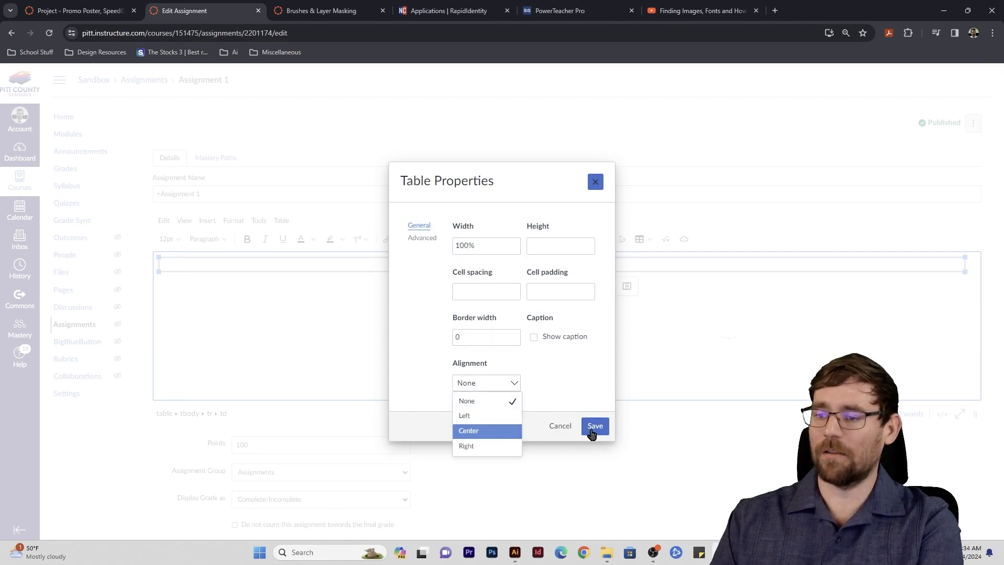
{"action": "left_click", "coordinate": [496, 431]}
{"action": "left_click", "coordinate": [595, 425]}
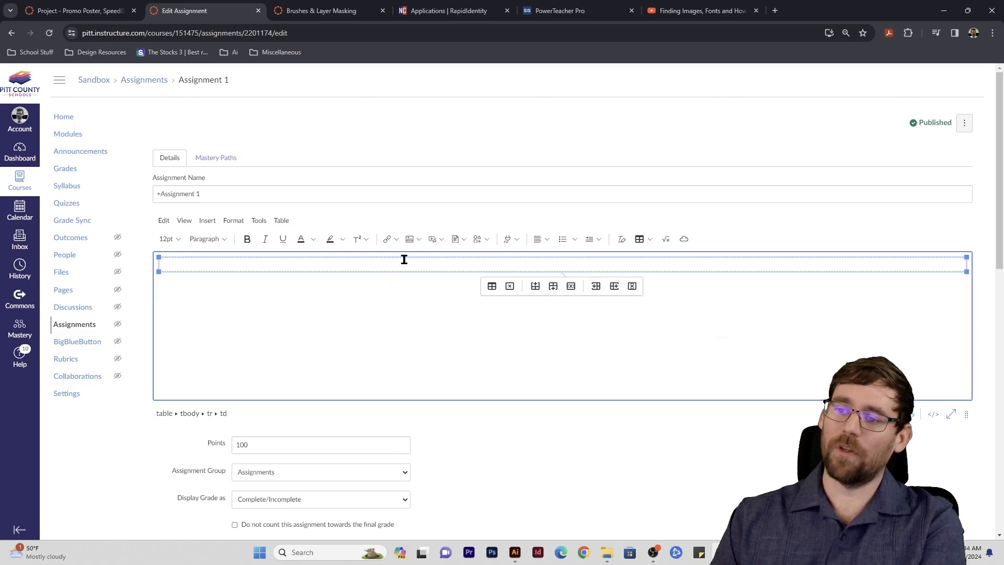
Upload the Tinker Time.jpg banner image from the computer and embed it in the table cell.
{"action": "left_click", "coordinate": [207, 221]}
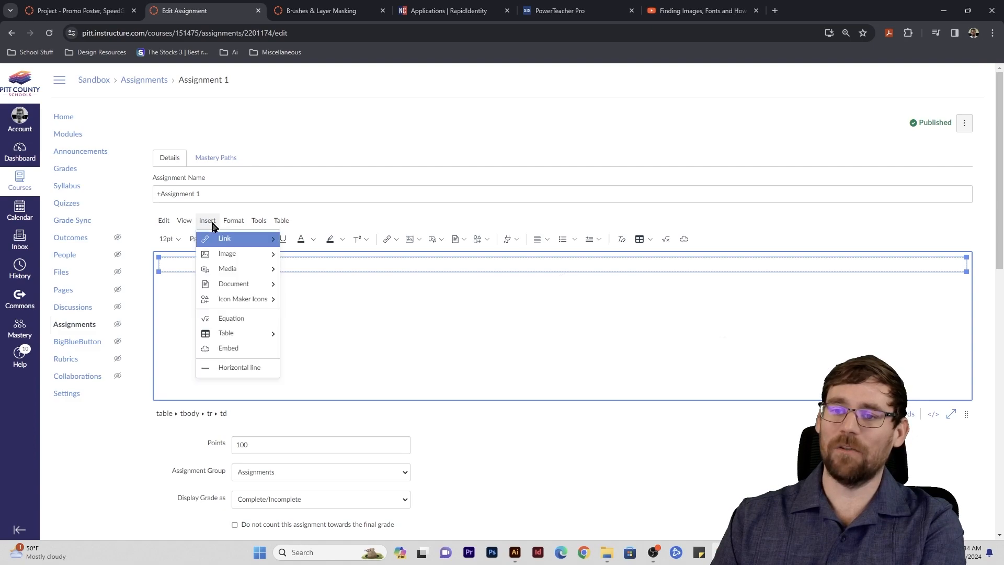
{"action": "mouse_move", "coordinate": [255, 258]}
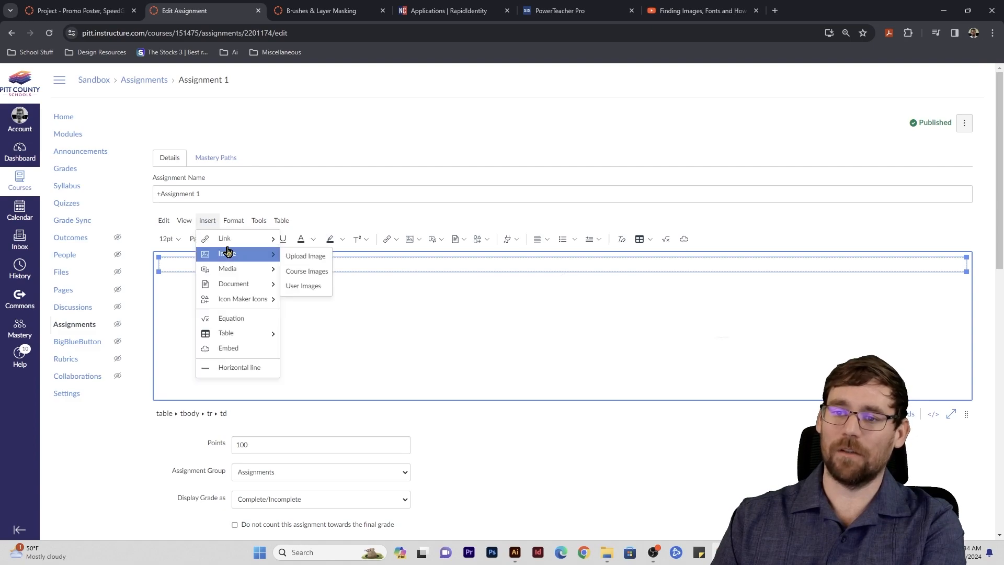
{"action": "left_click", "coordinate": [299, 257]}
{"action": "left_click", "coordinate": [450, 275]}
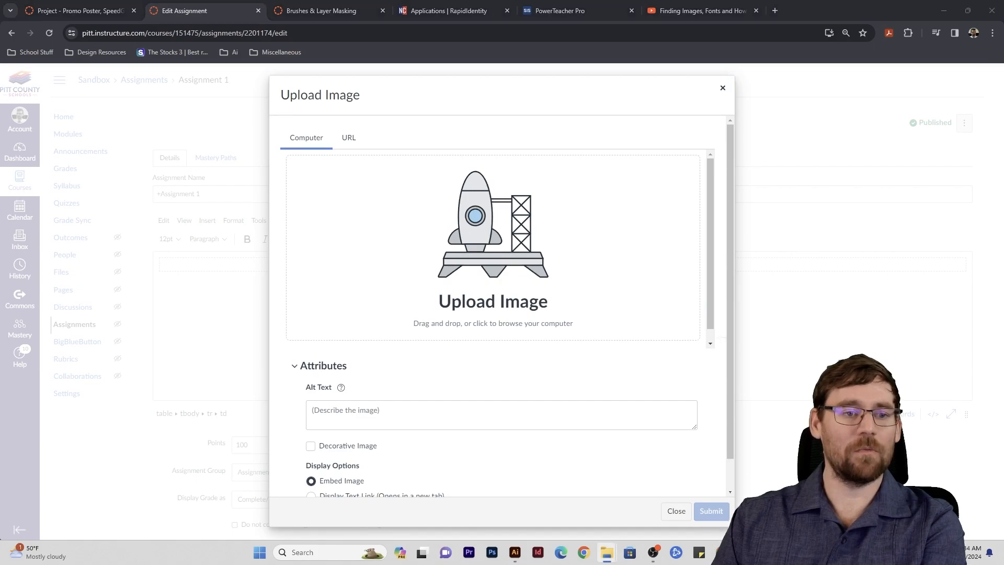
{"action": "left_click_drag", "start_coordinate": [0, 249], "coordinate": [490, 247]}
{"action": "left_click", "coordinate": [718, 511]}
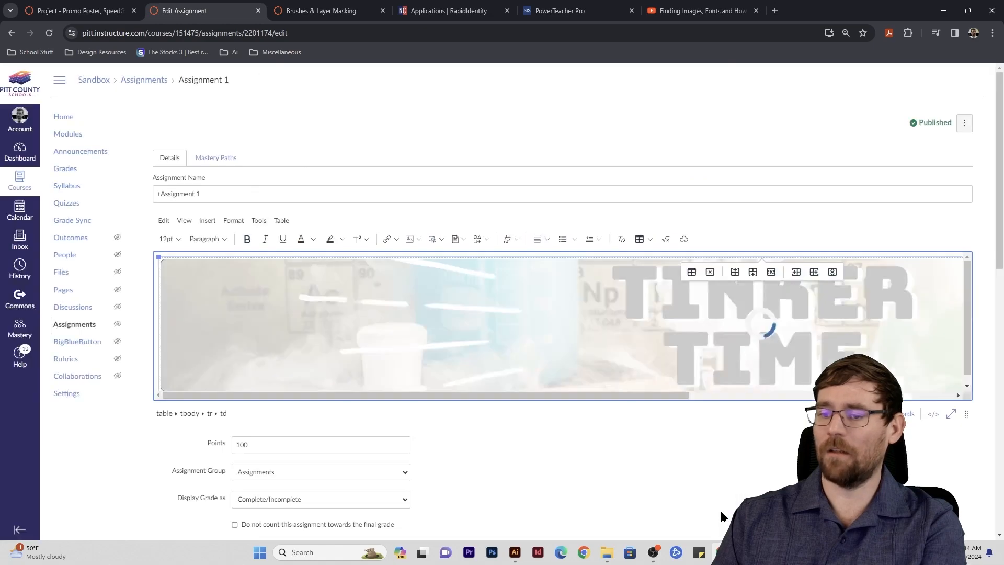
Change the banner image's dimension type to Percentage at 100% in its image options.
{"action": "scroll", "coordinate": [598, 337], "scroll_direction": "down", "scroll_amount": 3}
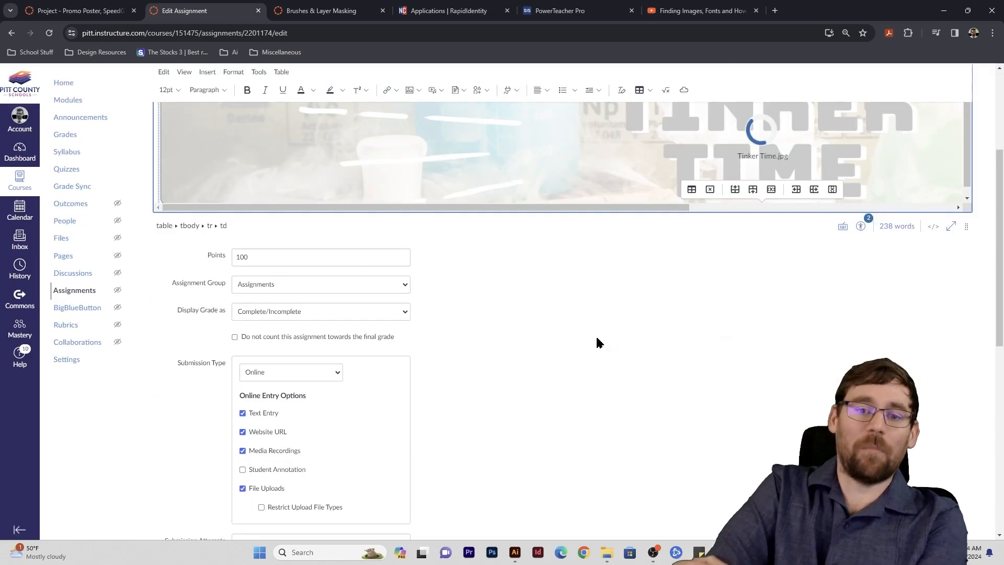
{"action": "scroll", "coordinate": [562, 326], "scroll_direction": "up", "scroll_amount": 3}
{"action": "left_click", "coordinate": [749, 248]}
{"action": "left_click", "coordinate": [760, 242]}
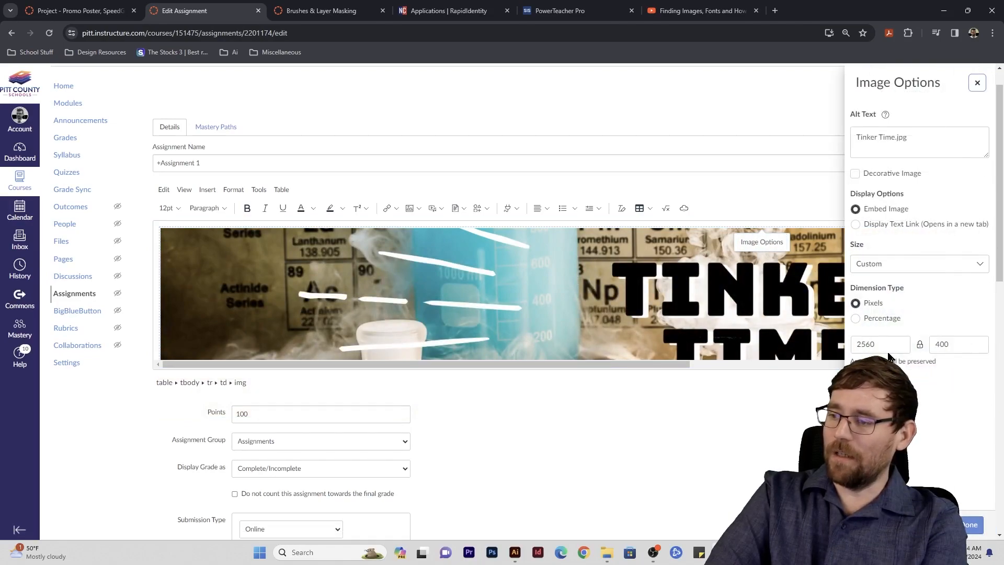
{"action": "left_click_drag", "start_coordinate": [879, 344], "coordinate": [857, 344]}
{"action": "left_click", "coordinate": [779, 241]}
{"action": "left_click", "coordinate": [873, 312]}
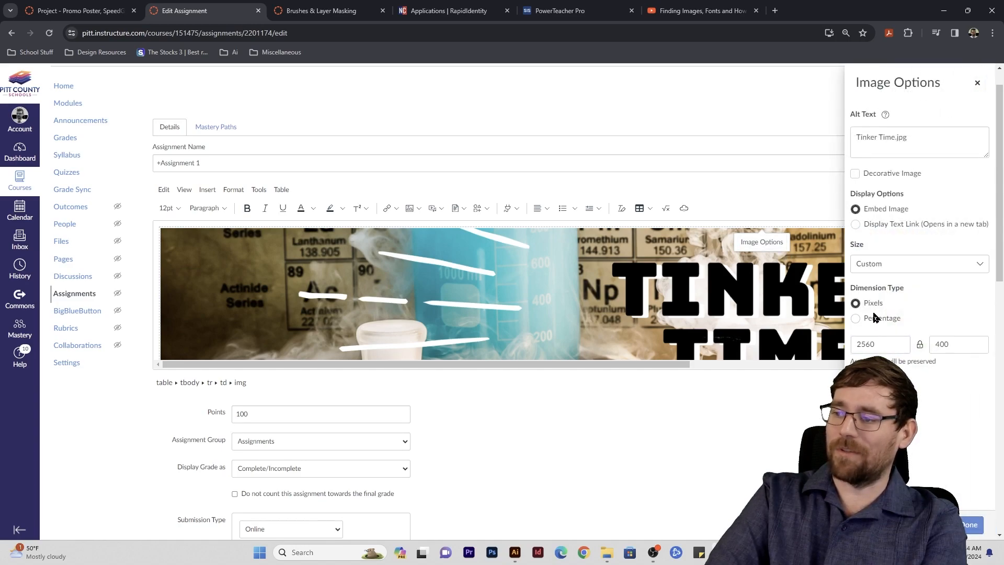
{"action": "left_click", "coordinate": [862, 317]}
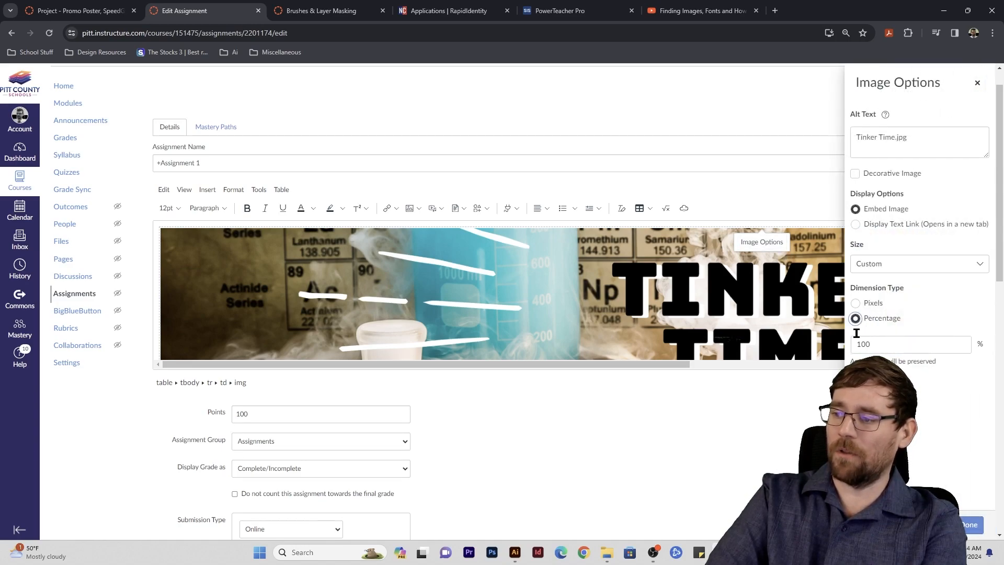
{"action": "left_click", "coordinate": [970, 525]}
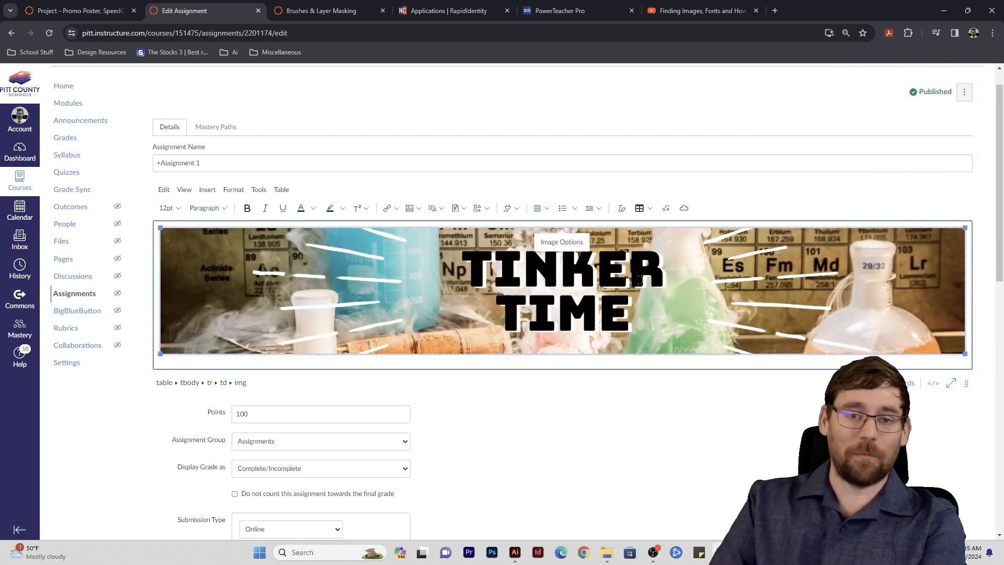
Add a table row below the one holding the Tinker Time banner.
{"action": "scroll", "coordinate": [616, 287], "scroll_direction": "down", "scroll_amount": 1}
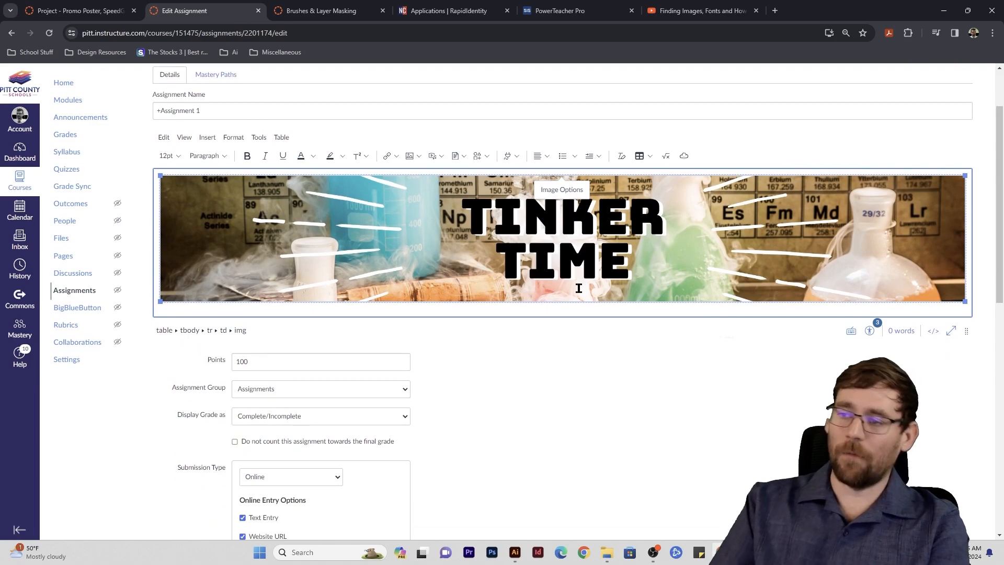
{"action": "scroll", "coordinate": [579, 287], "scroll_direction": "up", "scroll_amount": 1}
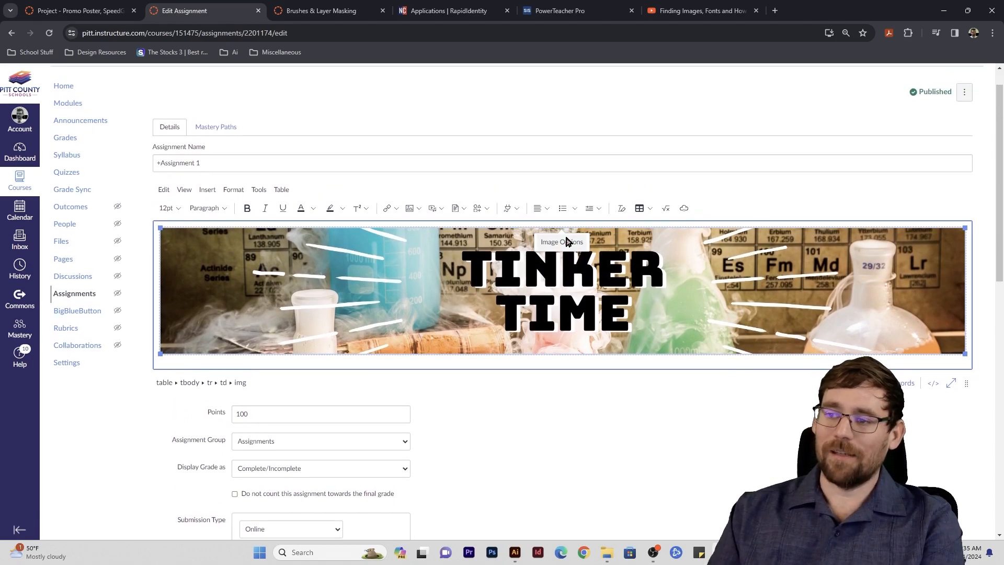
{"action": "left_click", "coordinate": [555, 292]}
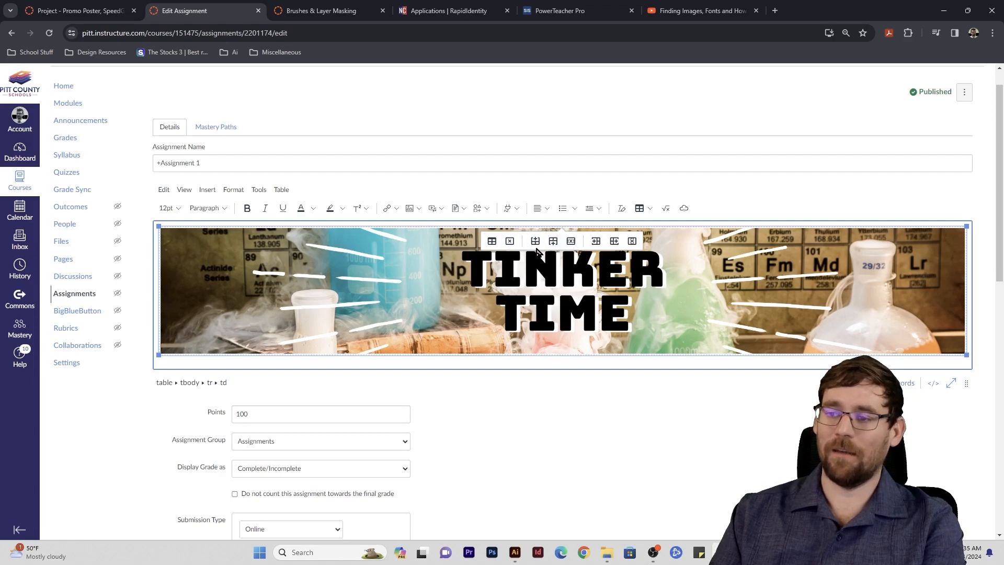
{"action": "left_click", "coordinate": [554, 242]}
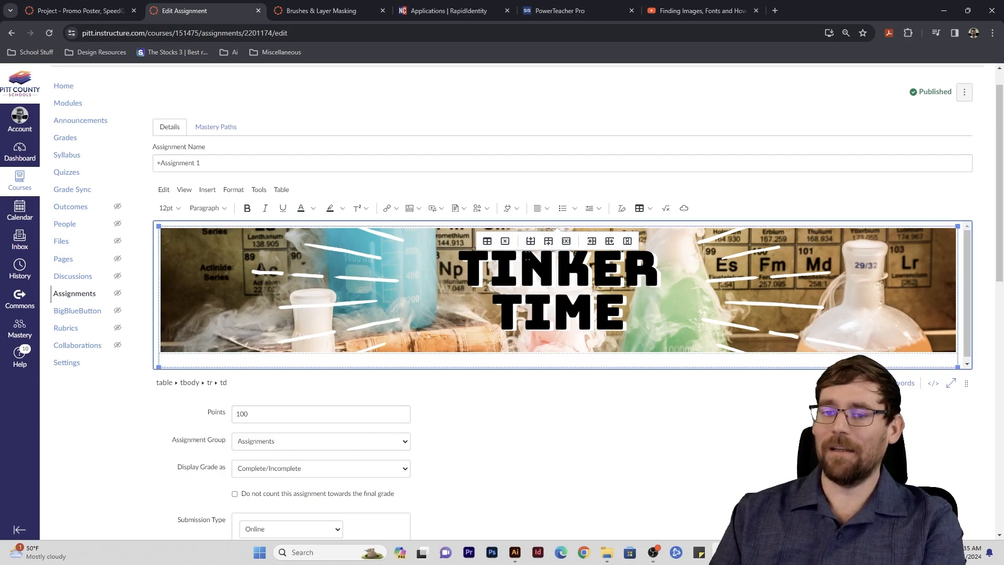
Set the new cell below the banner to 100% width with a yellow background color.
{"action": "scroll", "coordinate": [435, 274], "scroll_direction": "down", "scroll_amount": 2}
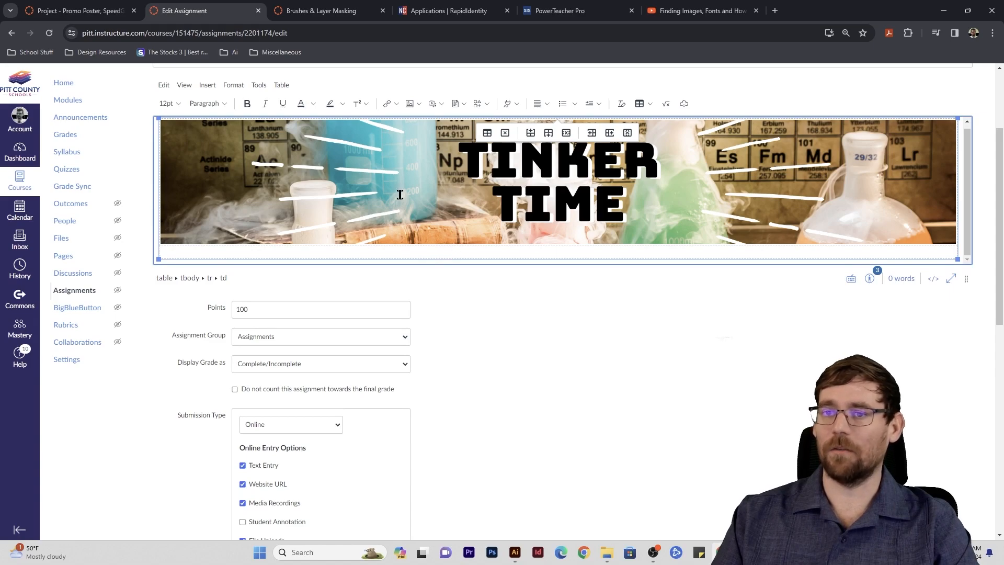
{"action": "left_click", "coordinate": [281, 85]}
{"action": "mouse_move", "coordinate": [296, 126]}
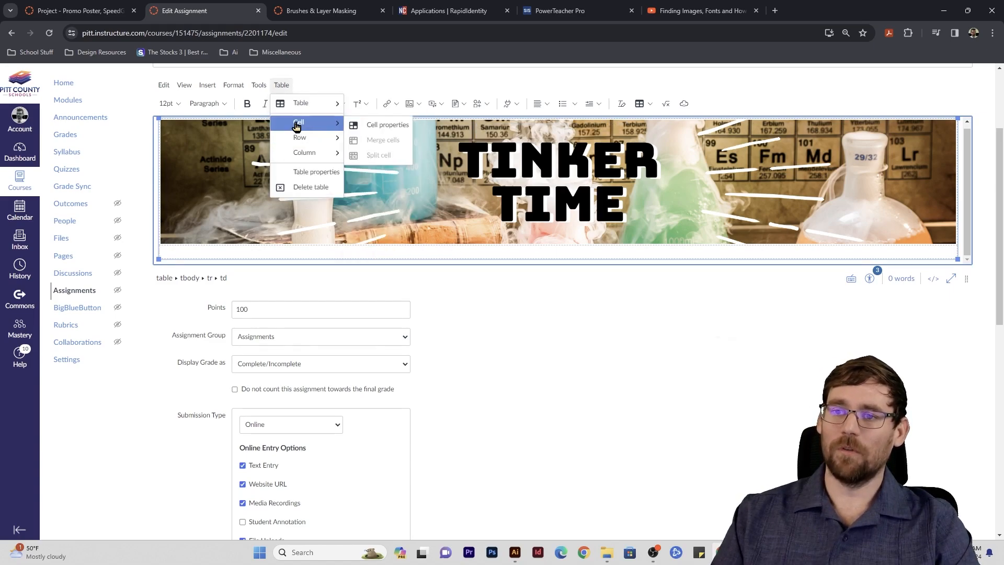
{"action": "left_click", "coordinate": [370, 126]}
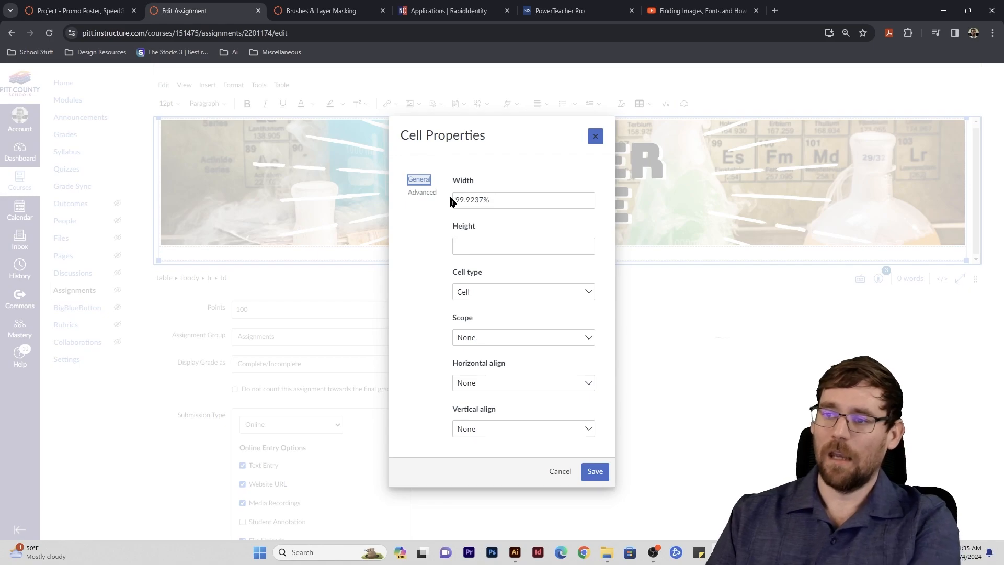
{"action": "triple_click", "coordinate": [482, 202]}
{"action": "type", "text": "100%"}
{"action": "left_click", "coordinate": [422, 192]}
{"action": "left_click", "coordinate": [461, 337]}
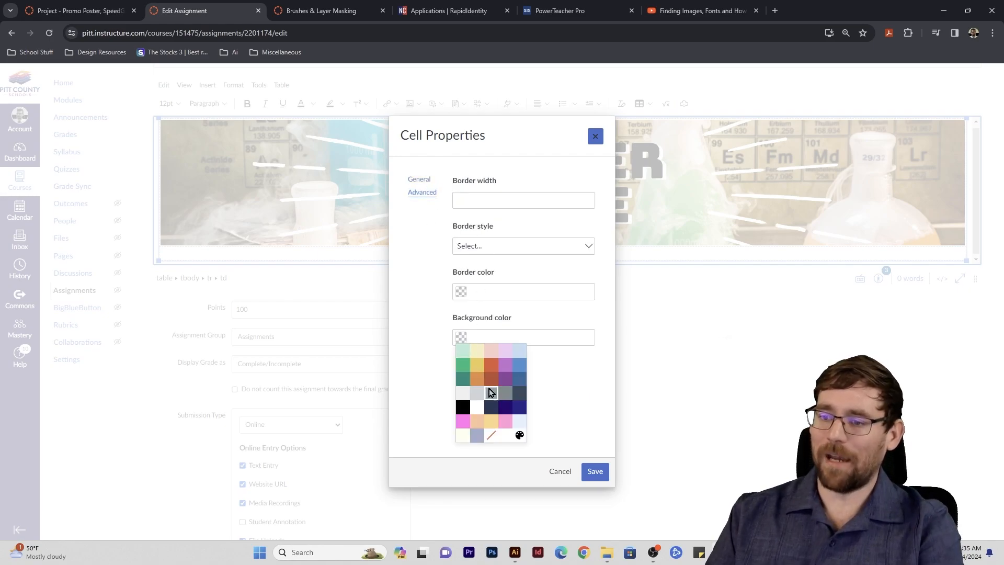
{"action": "left_click", "coordinate": [478, 368]}
{"action": "left_click", "coordinate": [596, 472]}
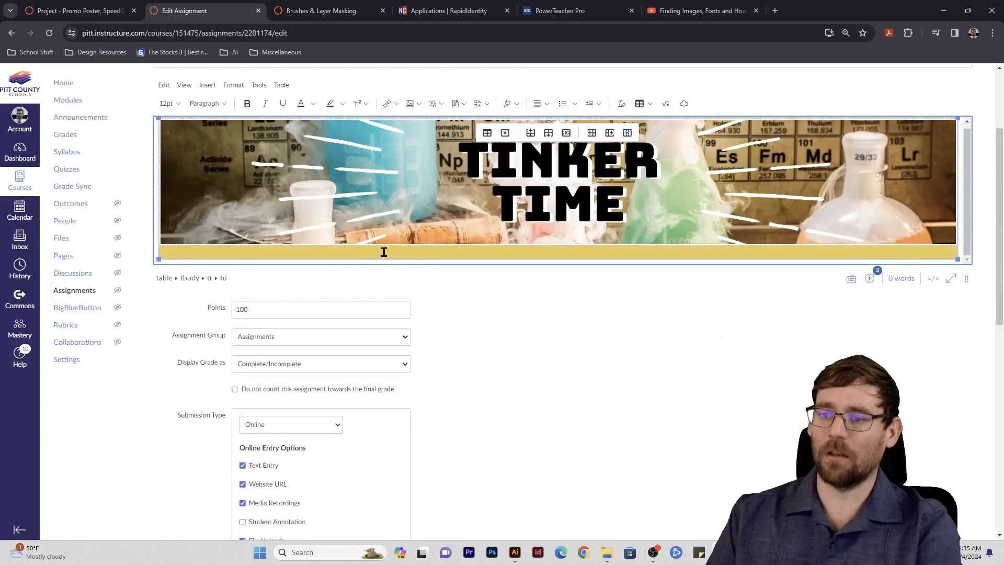
Enter "this is a cell" in the yellow cell and add three line breaks below it.
{"action": "left_click", "coordinate": [420, 252]}
{"action": "type", "text": "this is a cel"}
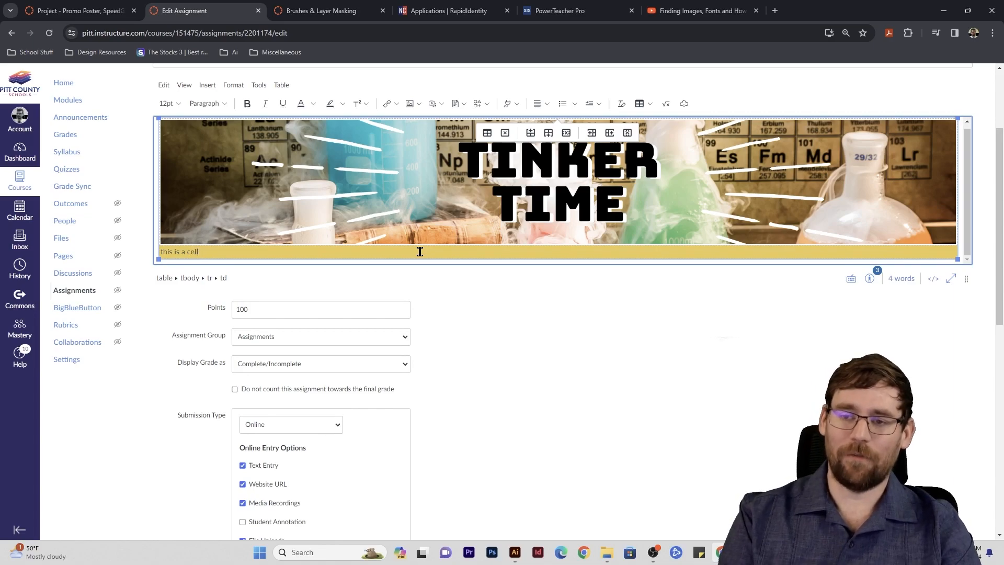
{"action": "type", "text": "l"}
{"action": "key", "text": "Return"}
{"action": "key", "text": "Return"}
{"action": "key", "text": "Return"}
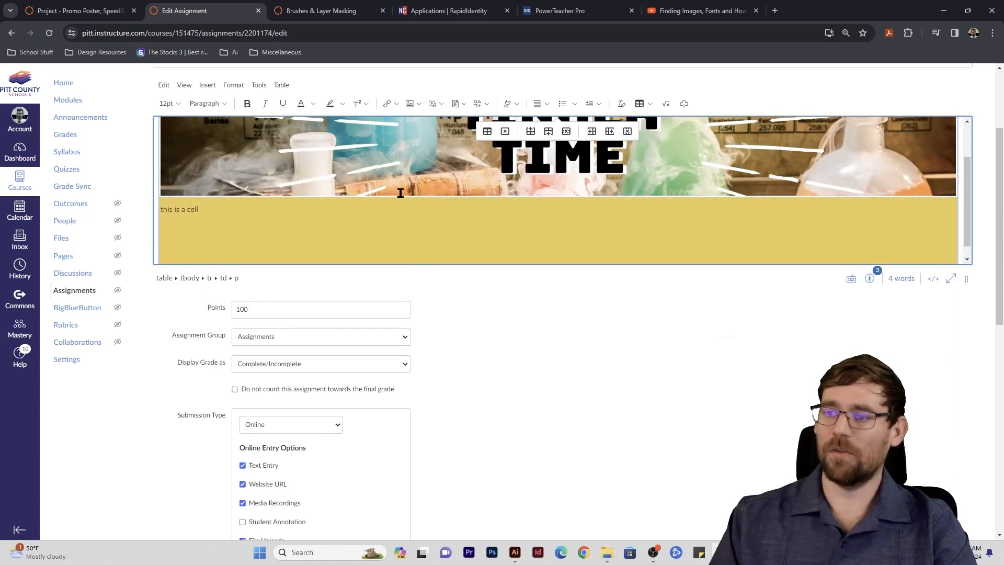
Remove the extra blank lines below the text in the yellow cell.
{"action": "scroll", "coordinate": [398, 196], "scroll_direction": "up", "scroll_amount": 2}
{"action": "scroll", "coordinate": [391, 203], "scroll_direction": "down", "scroll_amount": 2}
{"action": "key", "text": "BackSpace"}
{"action": "key", "text": "BackSpace"}
{"action": "key", "text": "BackSpace"}
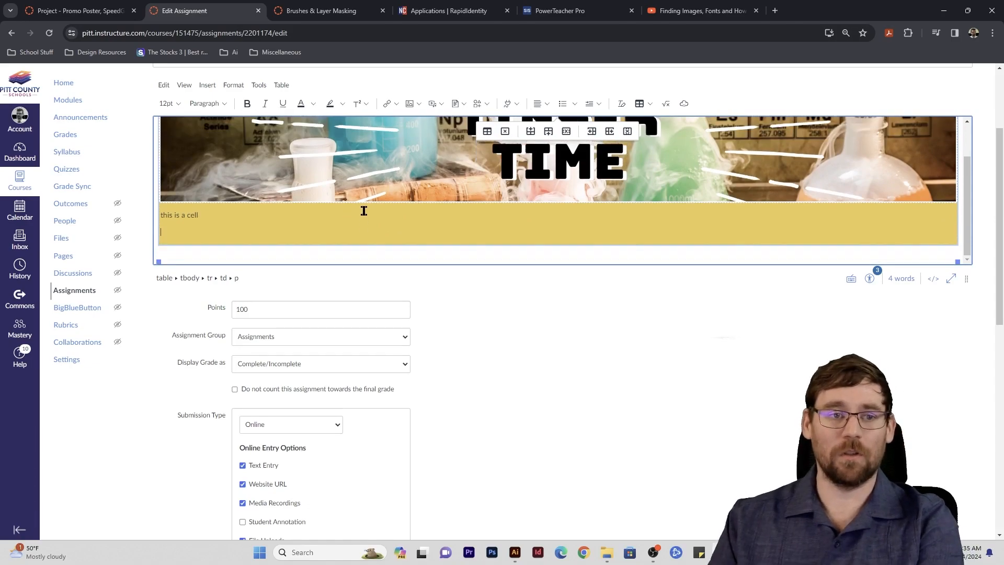
{"action": "key", "text": "ctrl+a"}
{"action": "key", "text": "BackSpace"}
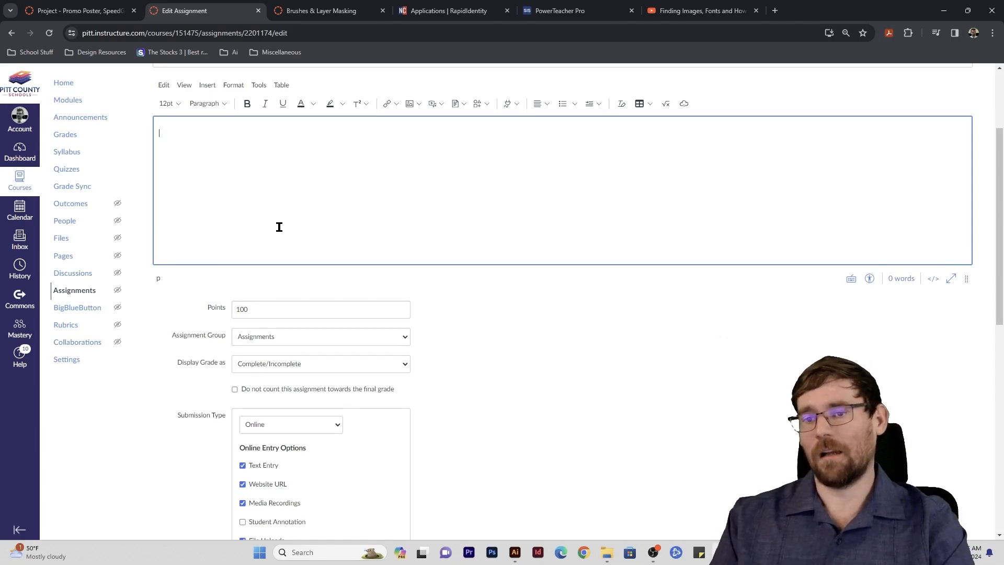
{"action": "key", "text": "ctrl+z"}
Delete the sample text "this is a cell" from the yellow cell.
{"action": "key", "text": "BackSpace"}
{"action": "key", "text": "BackSpace"}
{"action": "key", "text": "BackSpace"}
{"action": "key", "text": "BackSpace"}
{"action": "key", "text": "BackSpace"}
{"action": "key", "text": "BackSpace"}
{"action": "key", "text": "BackSpace"}
{"action": "key", "text": "BackSpace"}
{"action": "key", "text": "BackSpace"}
{"action": "key", "text": "BackSpace"}
{"action": "key", "text": "BackSpace"}
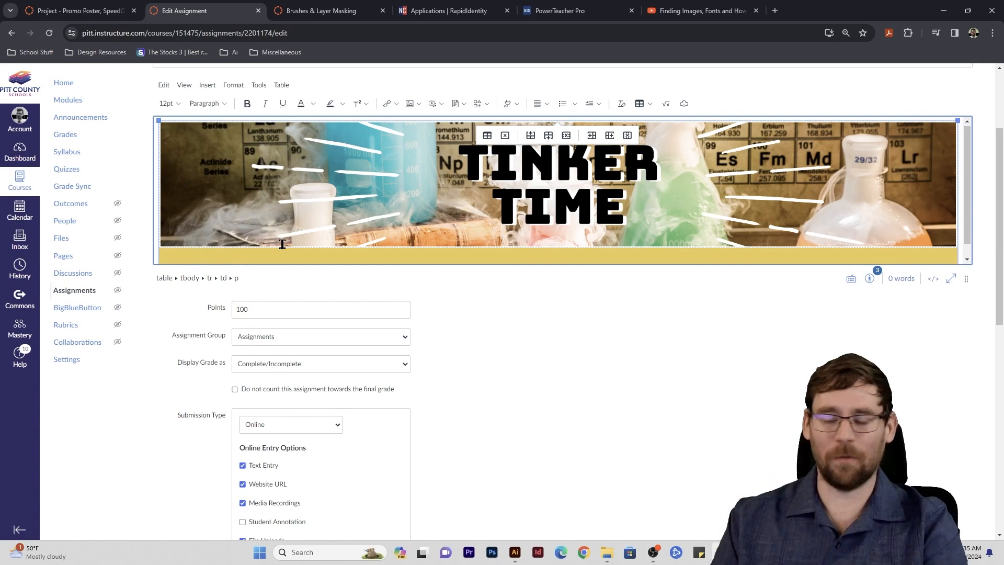
Insert a nested table with three columns and one row inside the yellow cell.
{"action": "scroll", "coordinate": [240, 242], "scroll_direction": "down", "scroll_amount": 3}
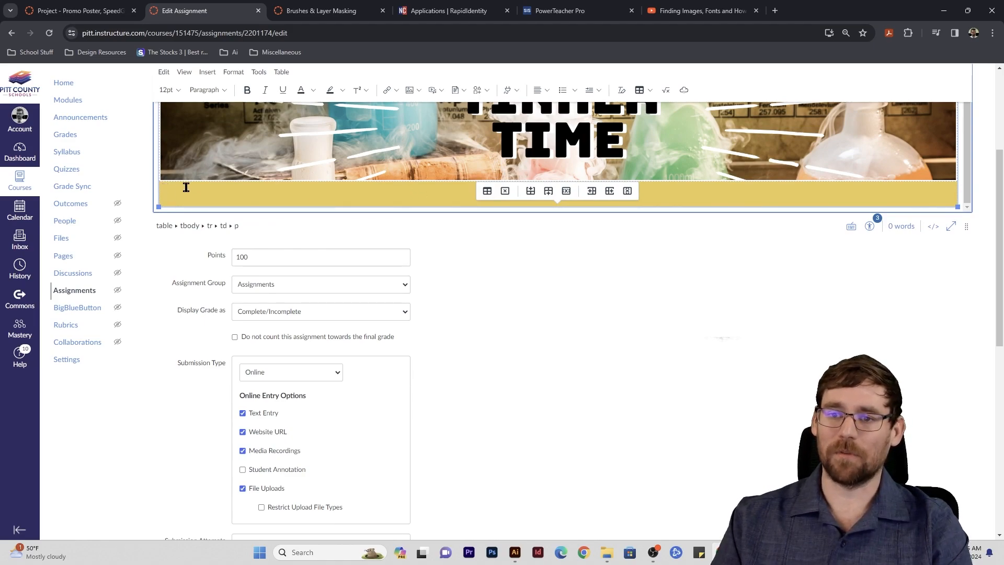
{"action": "left_click", "coordinate": [279, 72]}
{"action": "mouse_move", "coordinate": [293, 96]}
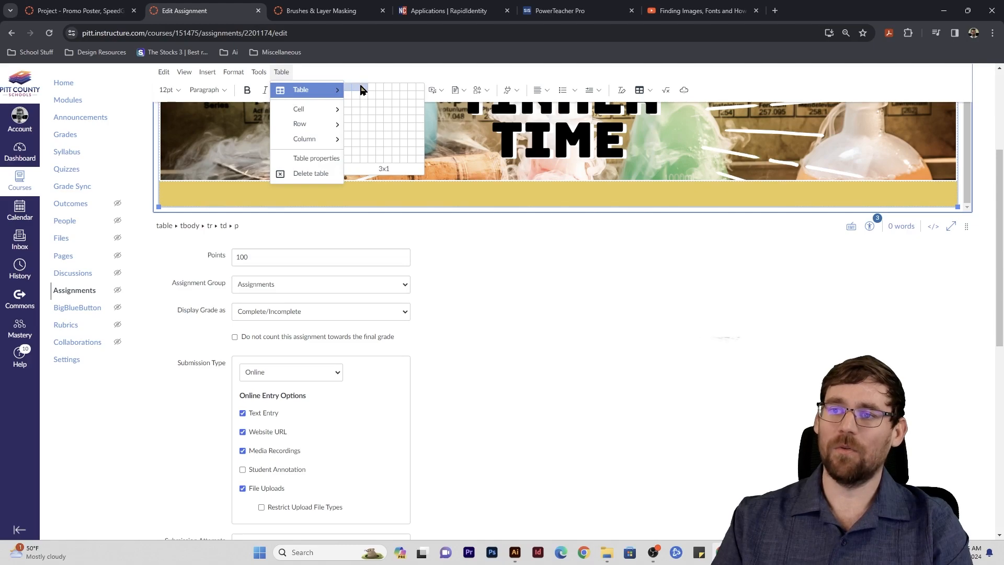
{"action": "left_click", "coordinate": [365, 92]}
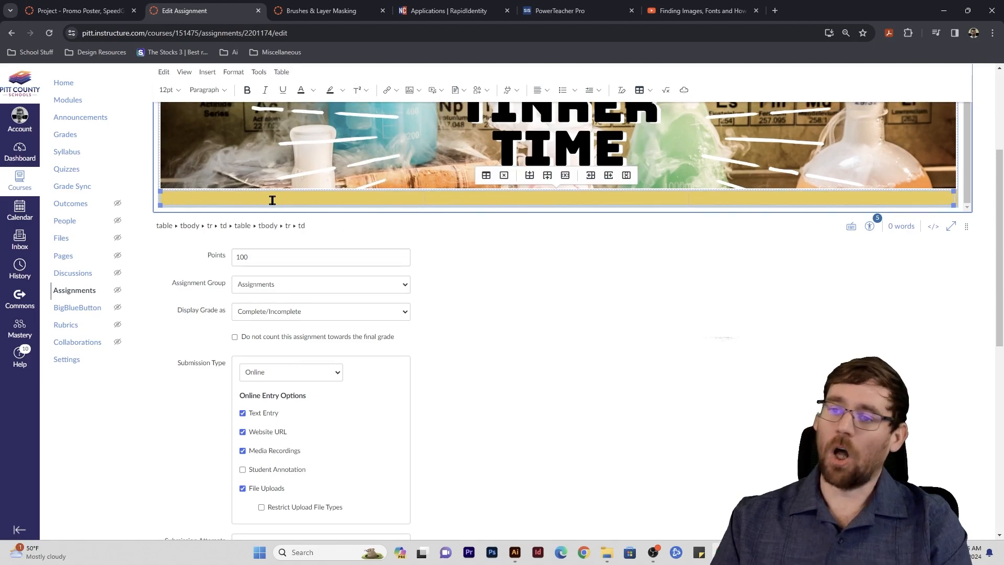
Set the nested three-column table's width to 100% and its border width to 0.
{"action": "left_click", "coordinate": [486, 175]}
{"action": "left_click", "coordinate": [479, 245]}
{"action": "triple_click", "coordinate": [478, 245]}
{"action": "type", "text": "100%"}
{"action": "left_click", "coordinate": [489, 337]}
{"action": "key", "text": "BackSpace"}
{"action": "type", "text": "0"}
{"action": "left_click", "coordinate": [487, 385]}
{"action": "left_click", "coordinate": [482, 431]}
{"action": "left_click", "coordinate": [598, 427]}
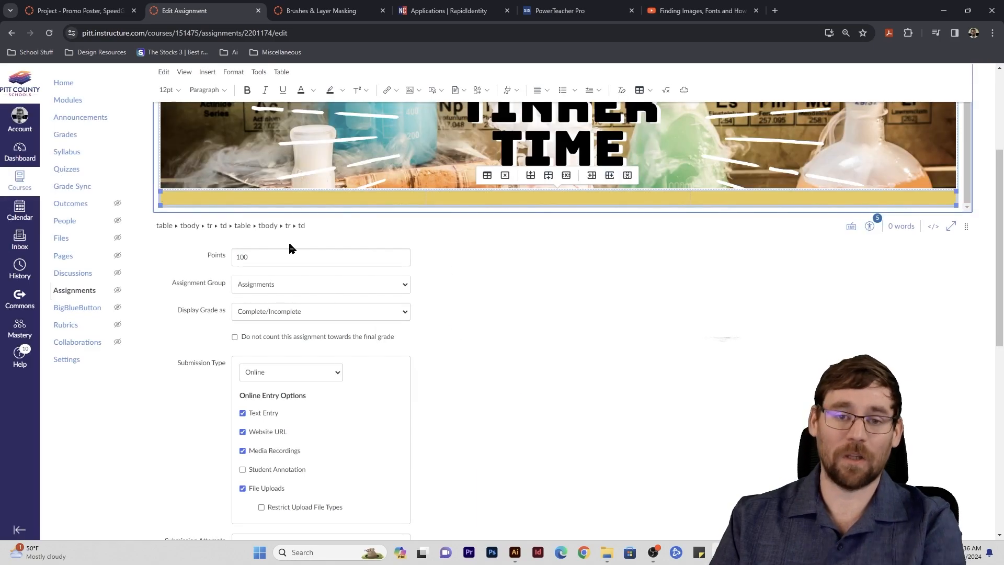
Enter "This cell 1", "Goal of today" and "aghakgfask;df fa kdfhal hlflahsdkf jhasdlkjf hasdkfh" on separate lines in the nested table's first cell.
{"action": "left_click", "coordinate": [256, 197]}
{"action": "type", "text": "This cell 1"}
{"action": "key", "text": "Return"}
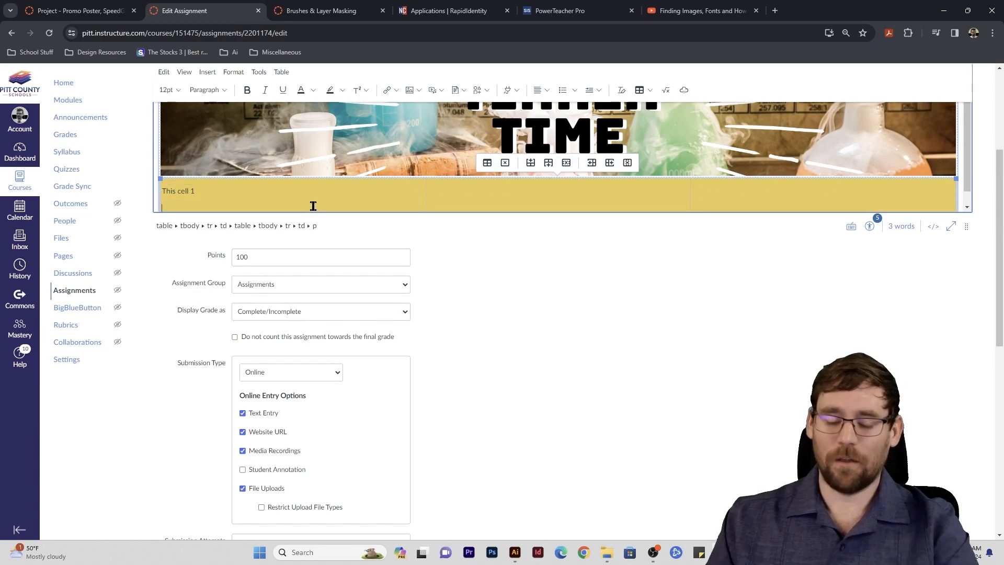
{"action": "type", "text": "Goal of"}
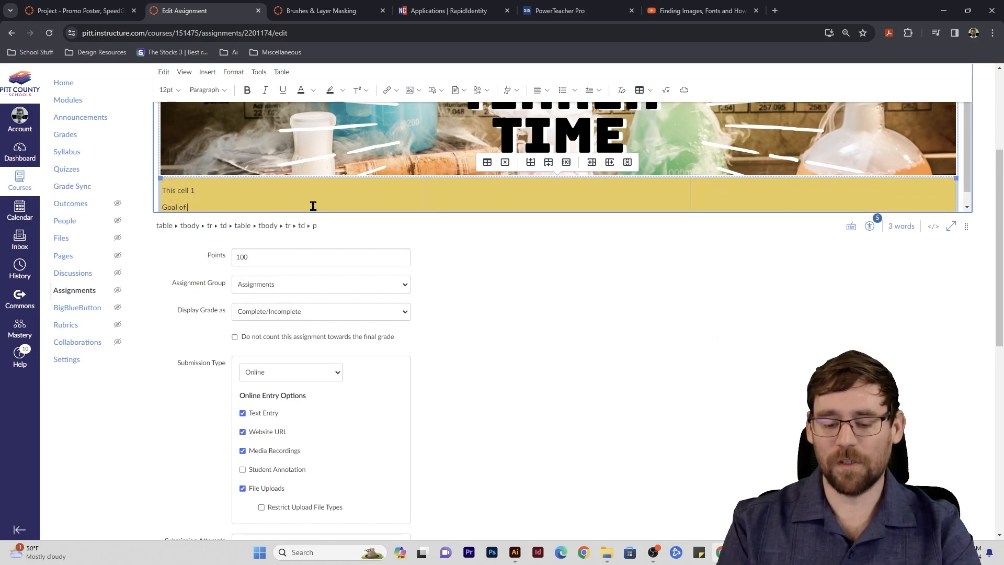
{"action": "type", "text": " today"}
{"action": "key", "text": "Return"}
{"action": "type", "text": "aghakgfask;df fa kdfhal hlflahsdkf jhasdlkjf hasdkfh"}
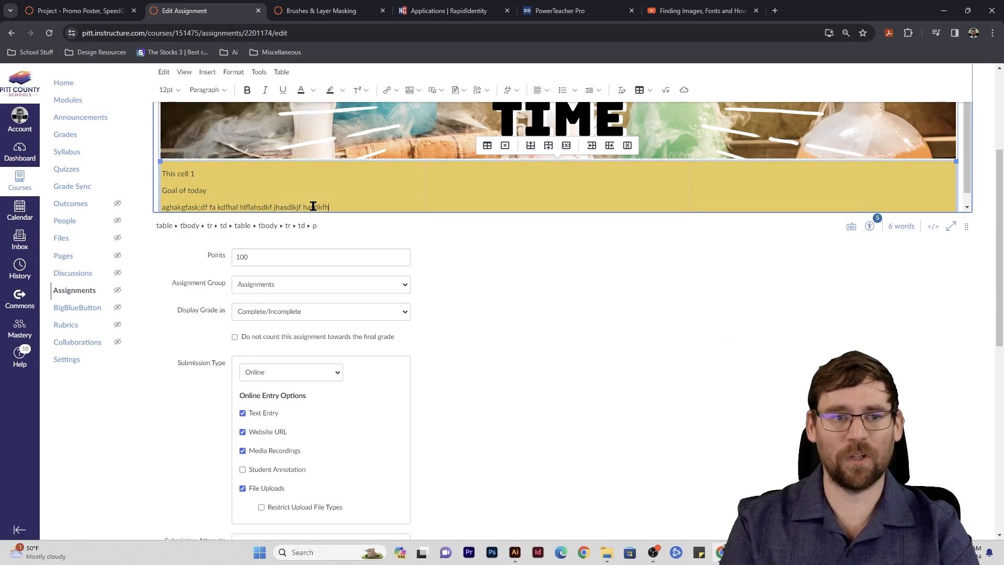
{"action": "key", "text": "Return"}
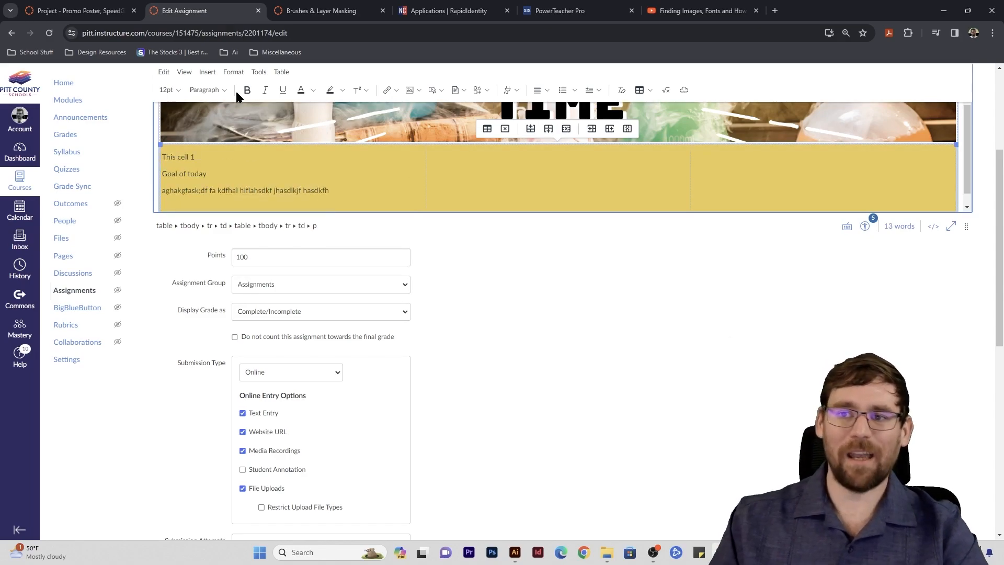
Upload the WorkBK-1.png worksheet image from the computer and embed it below the text in the first cell.
{"action": "left_click", "coordinate": [418, 91]}
{"action": "left_click", "coordinate": [430, 109]}
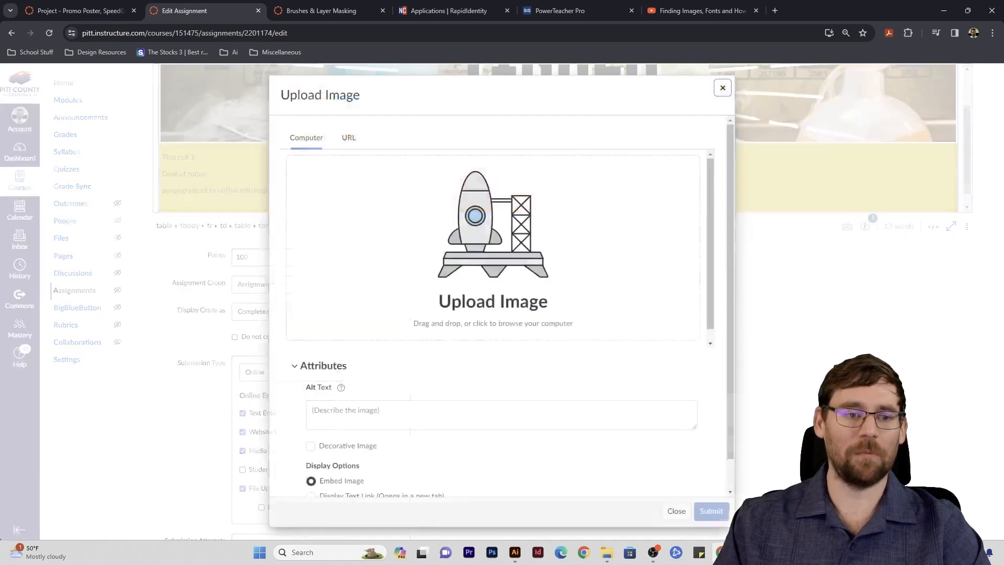
{"action": "left_click_drag", "start_coordinate": [0, 288], "coordinate": [499, 287]}
{"action": "left_click", "coordinate": [711, 512]}
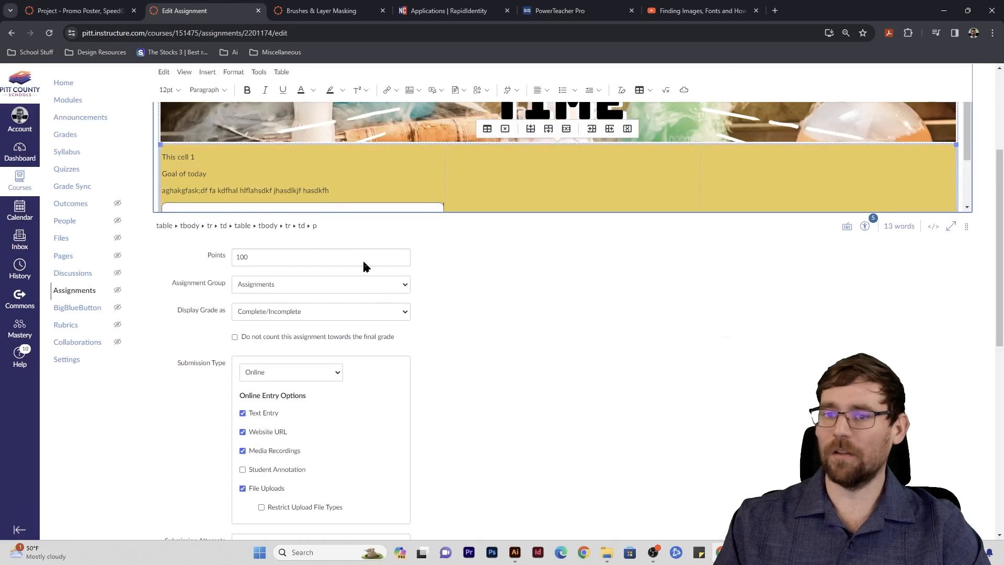
Resize the worksheet image to a width of 200 pixels.
{"action": "left_click", "coordinate": [328, 156]}
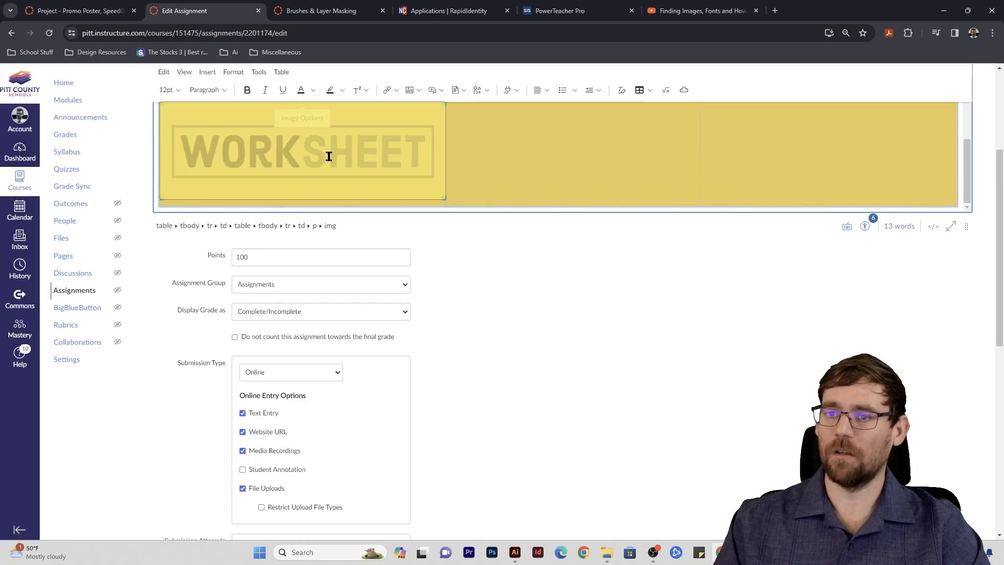
{"action": "left_click", "coordinate": [308, 118]}
{"action": "double_click", "coordinate": [887, 341]}
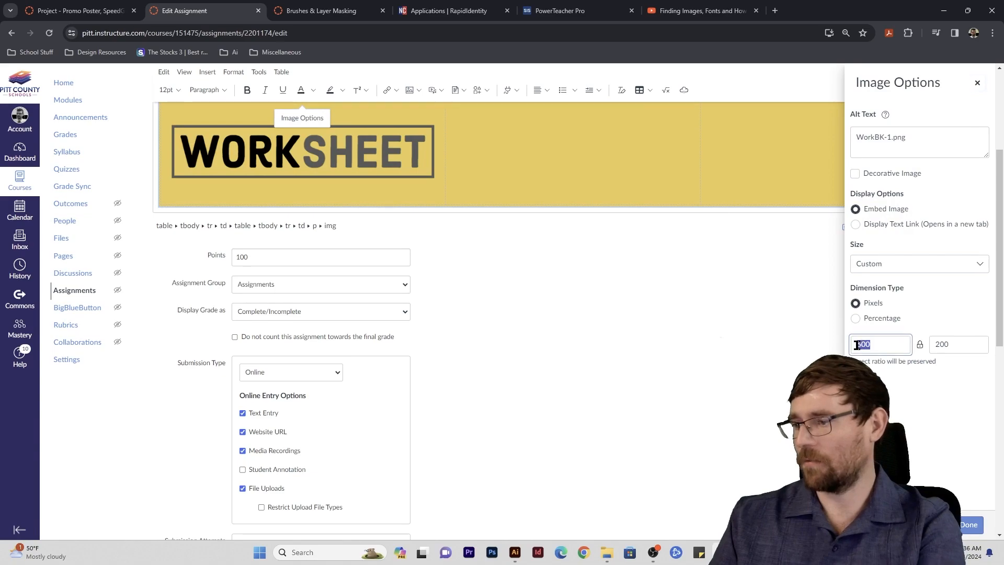
{"action": "type", "text": "200"}
{"action": "left_click", "coordinate": [968, 525]}
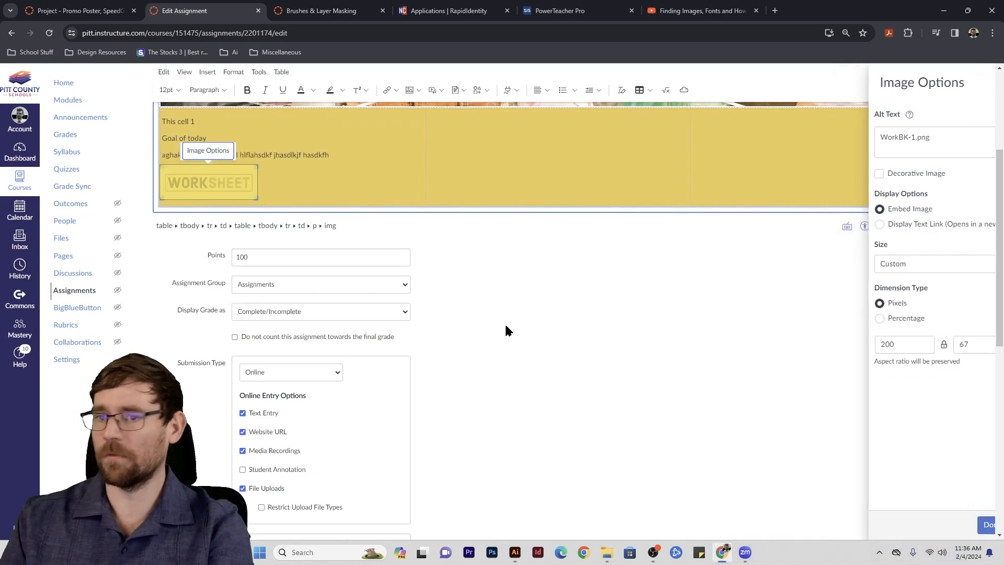
{"action": "left_click", "coordinate": [220, 183]}
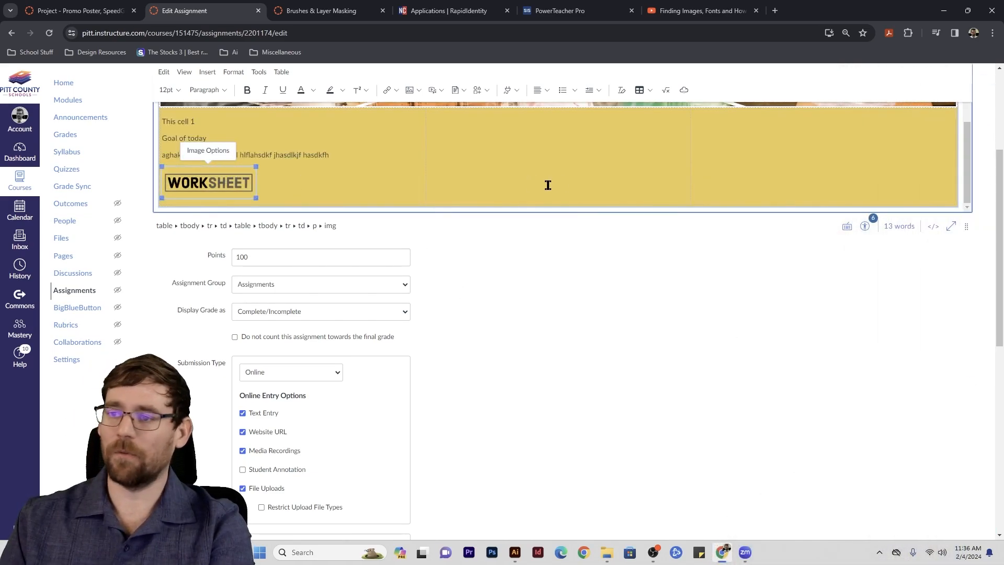
Enter "Place here" in the middle cell, and "Essential Questions" and "Links" on separate lines in the third cell.
{"action": "left_click", "coordinate": [480, 169]}
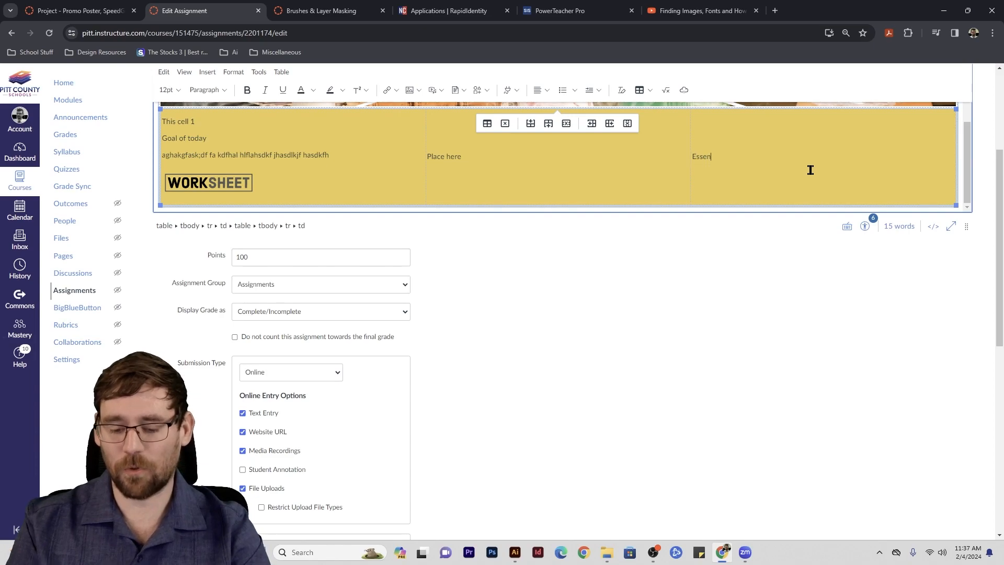
{"action": "key", "text": "BackSpace"}
{"action": "type", "text": "uestions"}
{"action": "key", "text": "Return"}
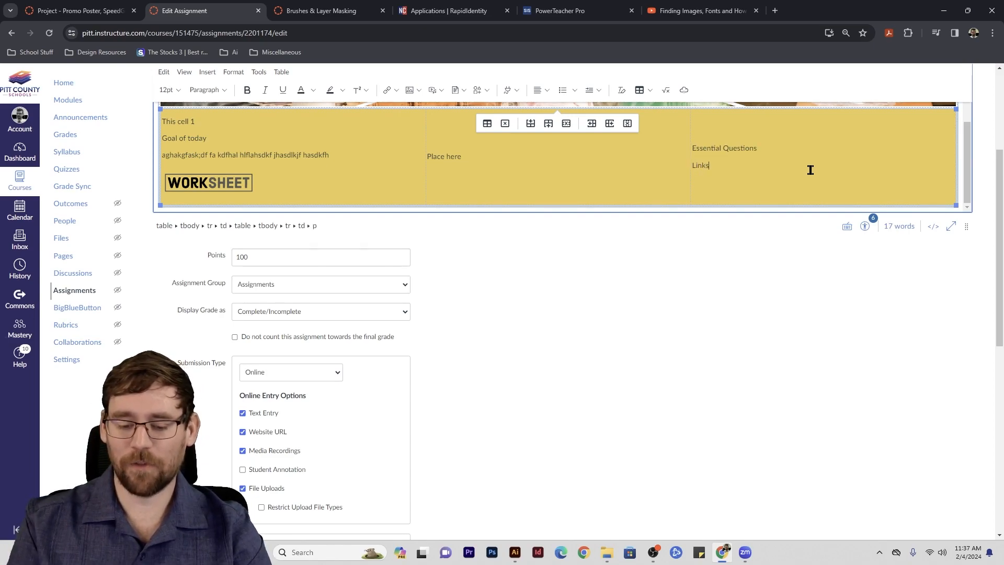
{"action": "type", "text": "Links"}
{"action": "key", "text": "Return"}
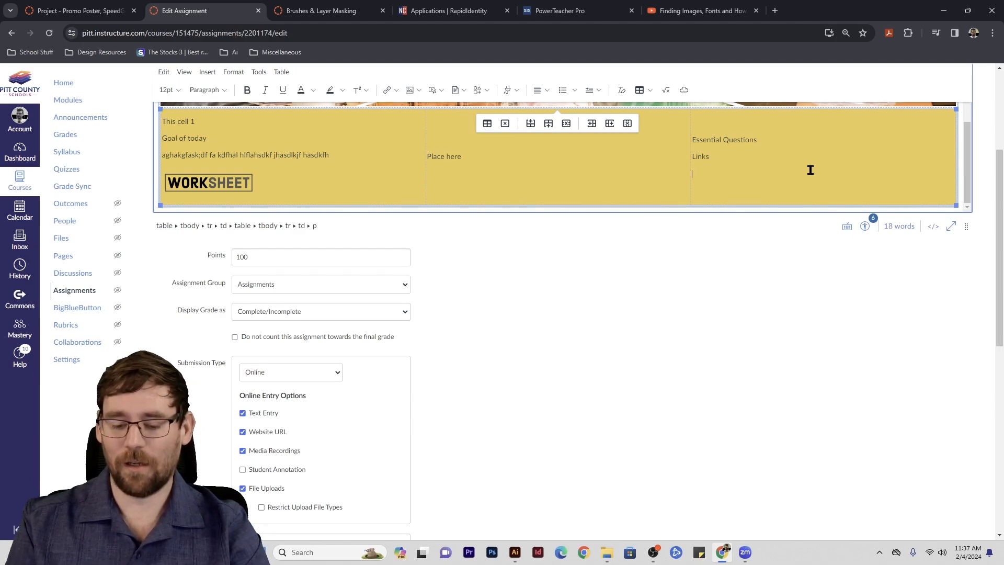
Add "dkhfladhf", "asdf" and "asdf" as a bulleted list below "Links" in the third cell.
{"action": "type", "text": "dkhfladhf"}
{"action": "key", "text": "Return"}
{"action": "type", "text": "asdf"}
{"action": "key", "text": "Return"}
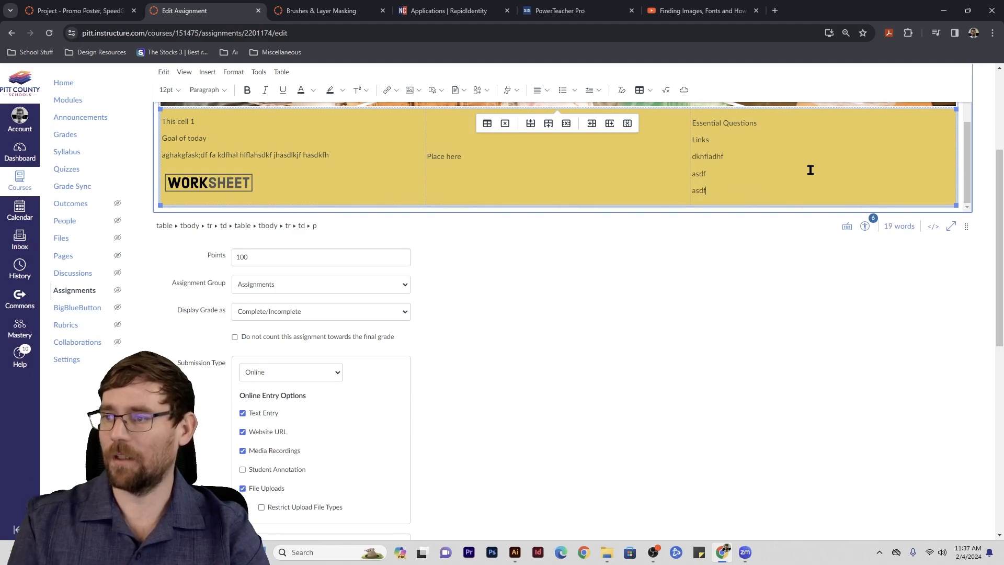
{"action": "left_click_drag", "start_coordinate": [703, 189], "coordinate": [692, 162]}
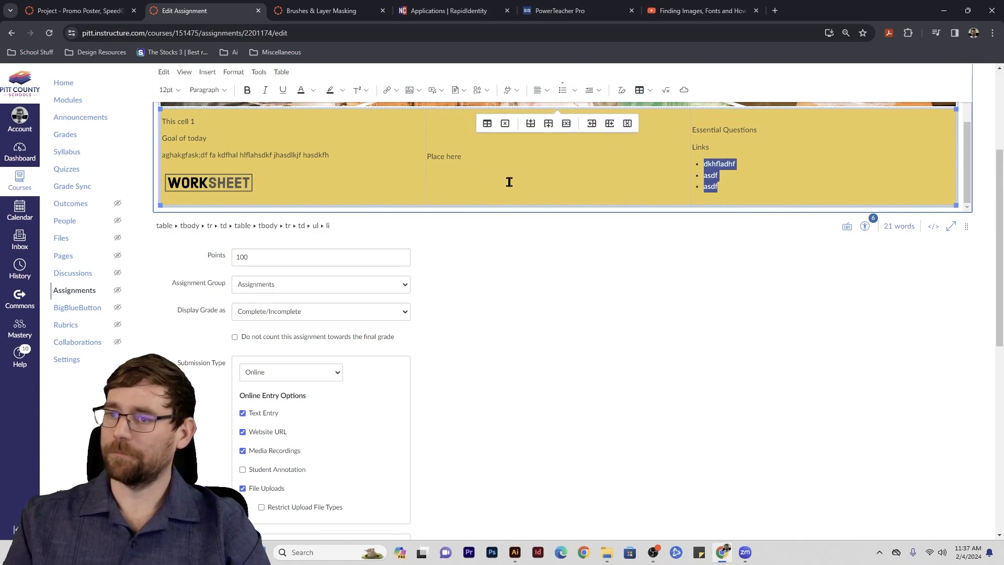
{"action": "left_click", "coordinate": [486, 154]}
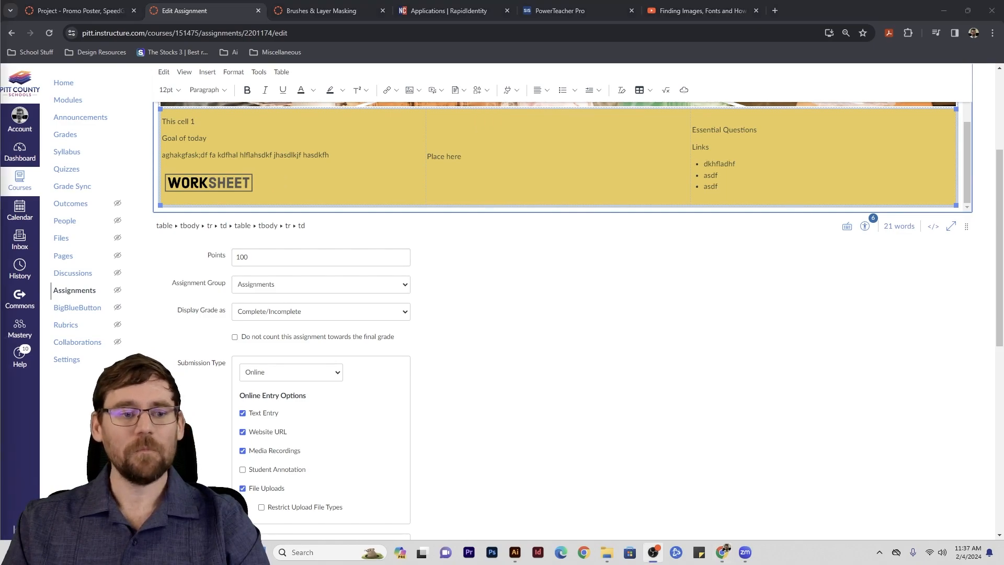
Center the contents of all three cells in the nested table.
{"action": "left_click_drag", "start_coordinate": [283, 188], "coordinate": [158, 120]}
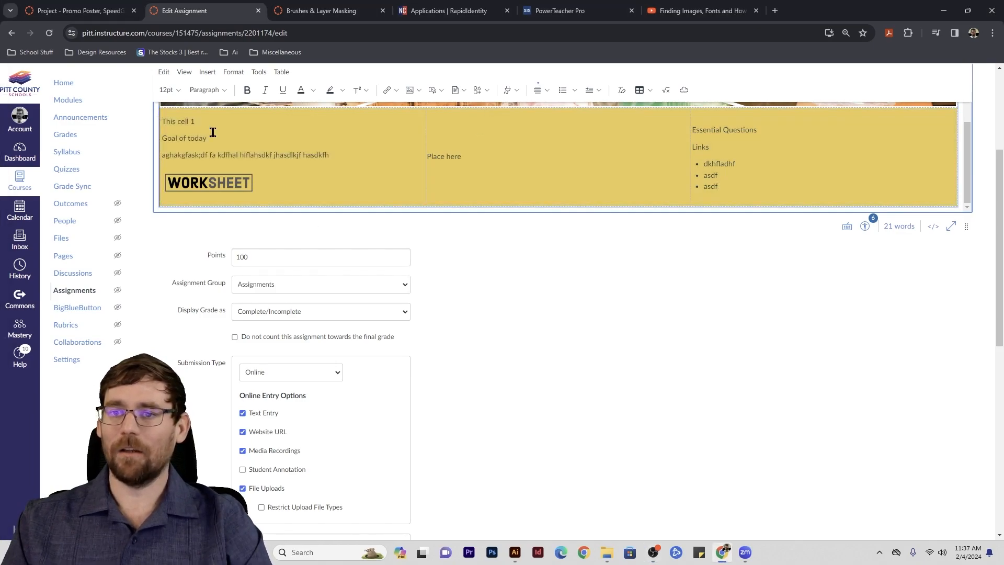
{"action": "left_click_drag", "start_coordinate": [827, 178], "coordinate": [314, 148]}
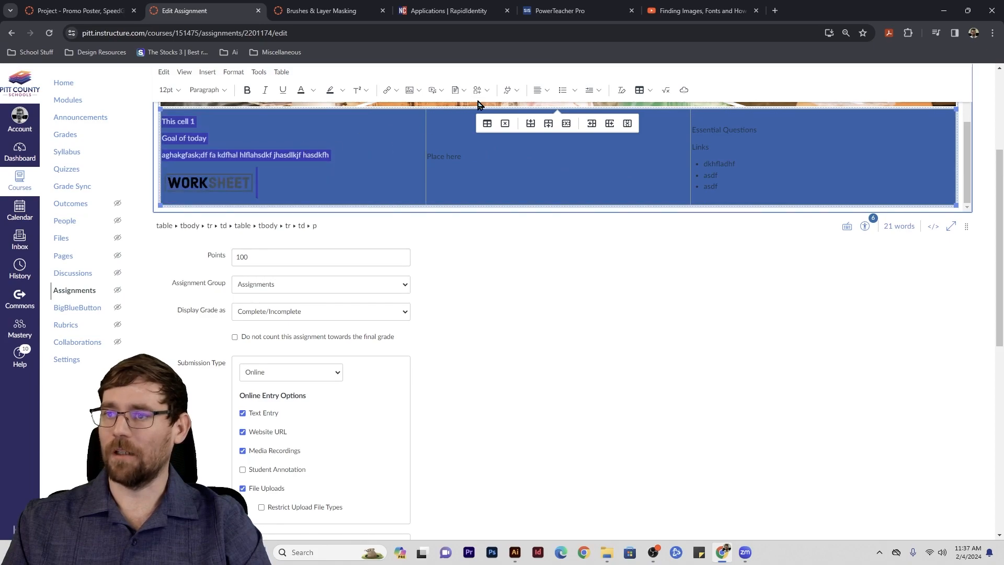
{"action": "left_click", "coordinate": [542, 89]}
{"action": "left_click", "coordinate": [555, 125]}
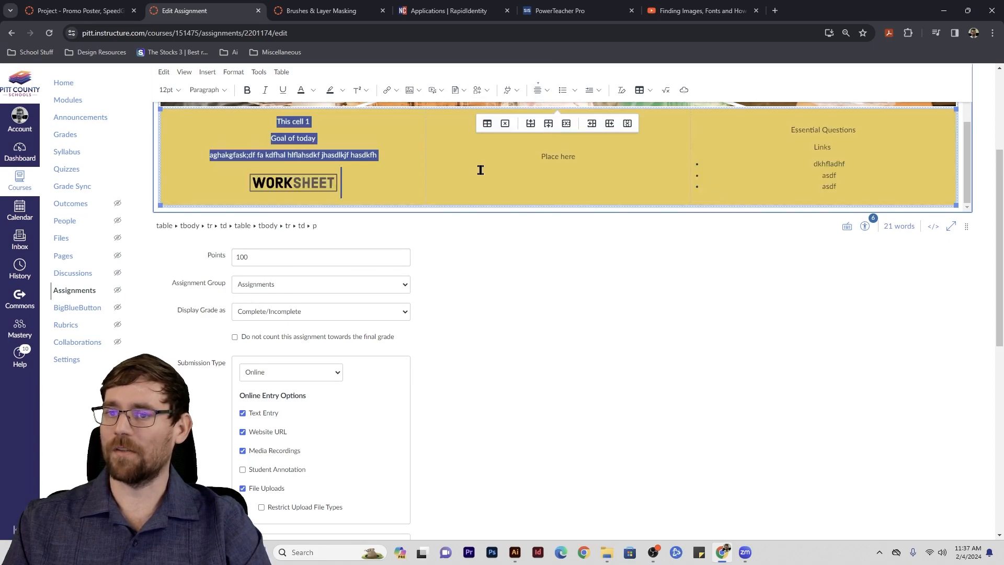
Set the background color of the middle "Place here" cell to black.
{"action": "left_click", "coordinate": [456, 169]}
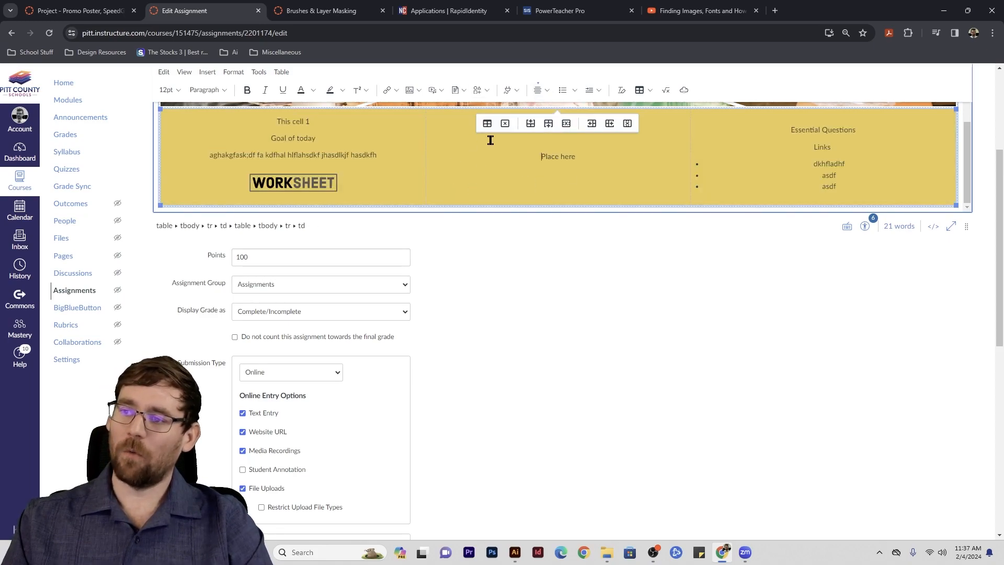
{"action": "left_click", "coordinate": [283, 76]}
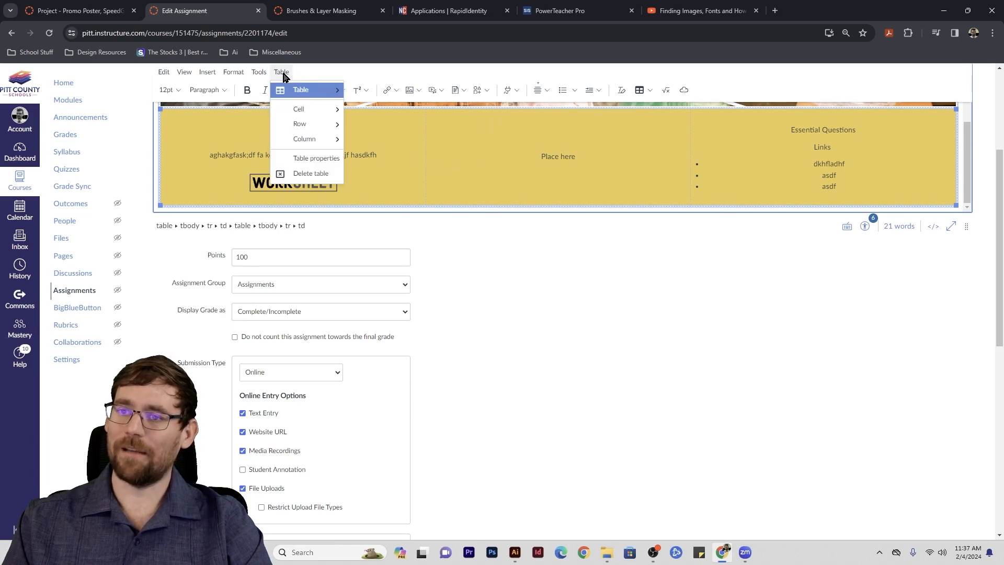
{"action": "mouse_move", "coordinate": [294, 111]}
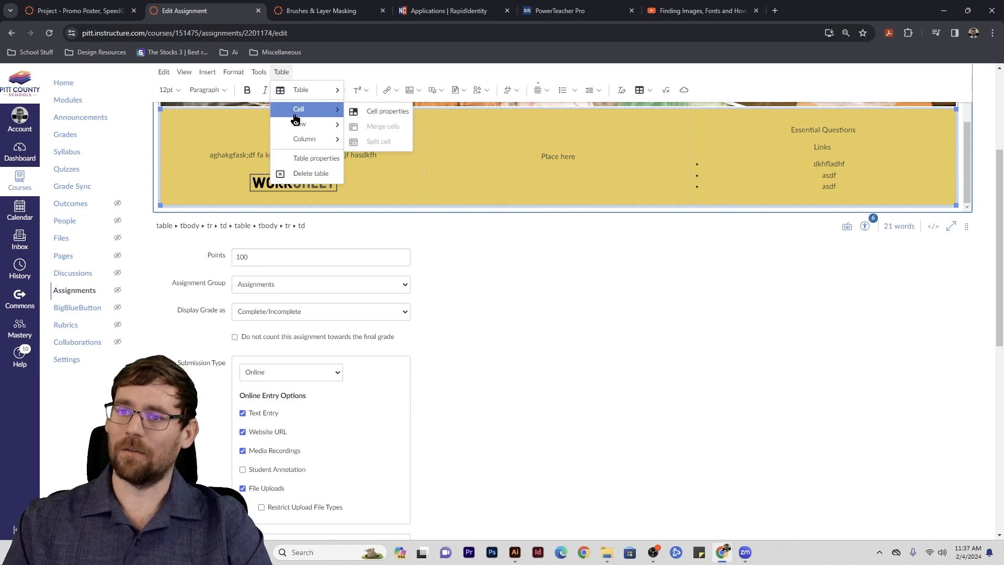
{"action": "left_click", "coordinate": [371, 112]}
{"action": "left_click", "coordinate": [425, 194]}
{"action": "left_click", "coordinate": [461, 338]}
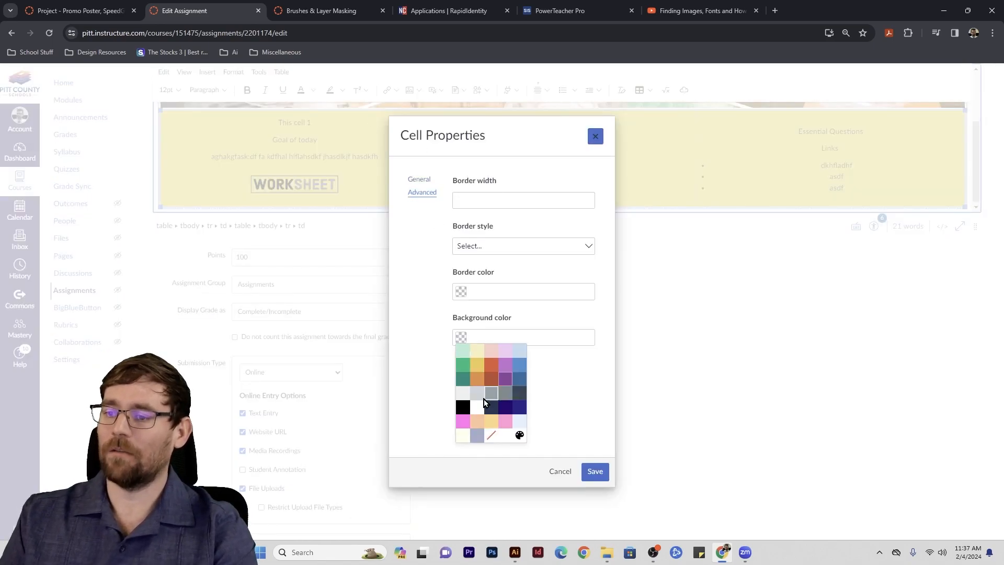
{"action": "left_click", "coordinate": [467, 407]}
{"action": "left_click", "coordinate": [604, 473]}
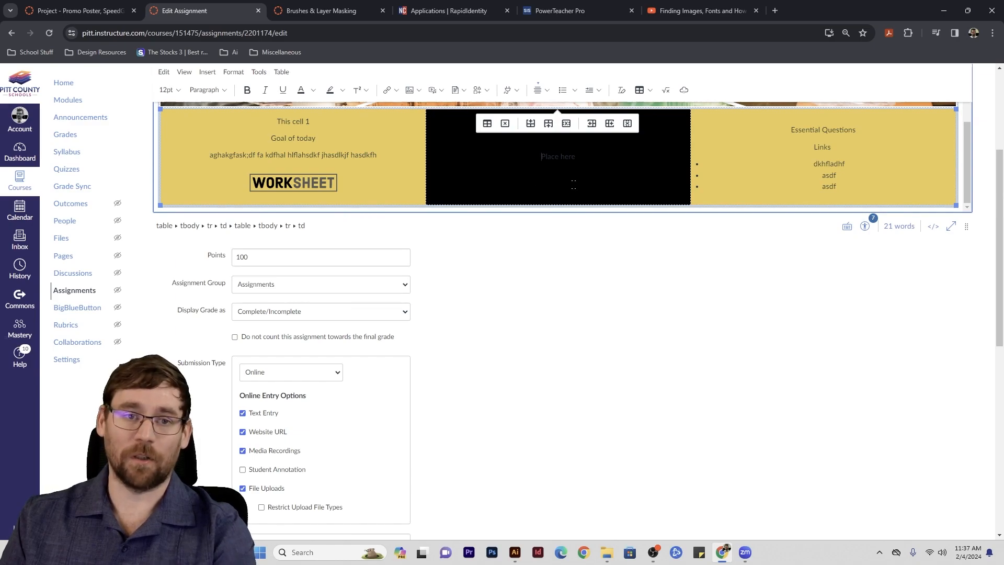
Insert a one-column, two-row table above "Essential Questions" in the third cell and fill its rows with "Essential Question" and "Links".
{"action": "left_click_drag", "start_coordinate": [846, 184], "coordinate": [701, 165]}
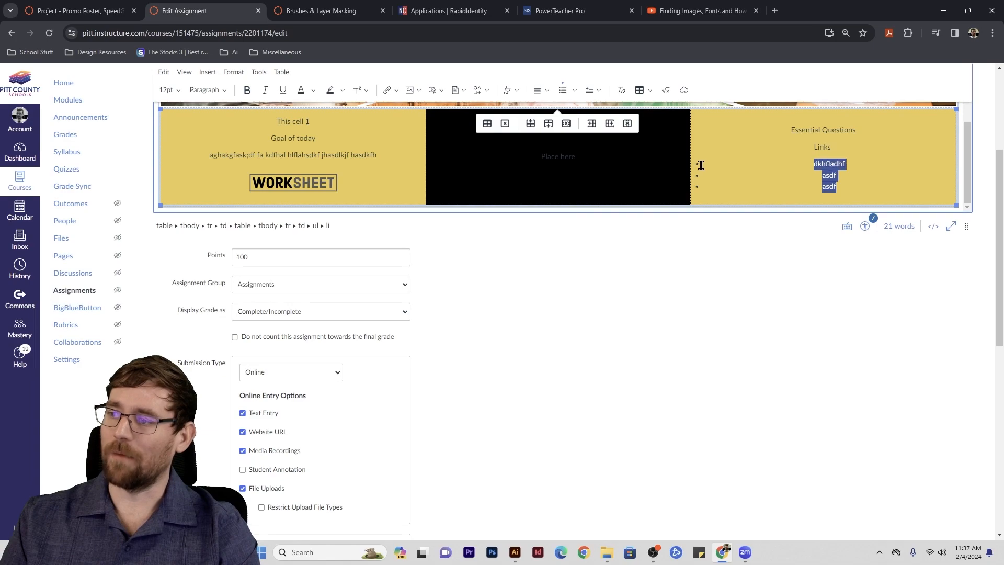
{"action": "left_click", "coordinate": [846, 189]}
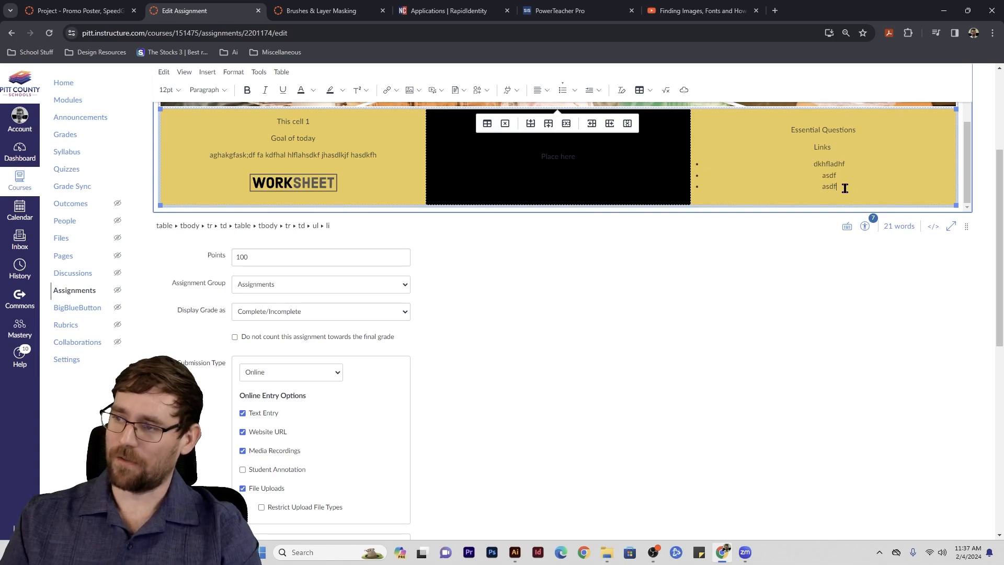
{"action": "left_click", "coordinate": [776, 120]}
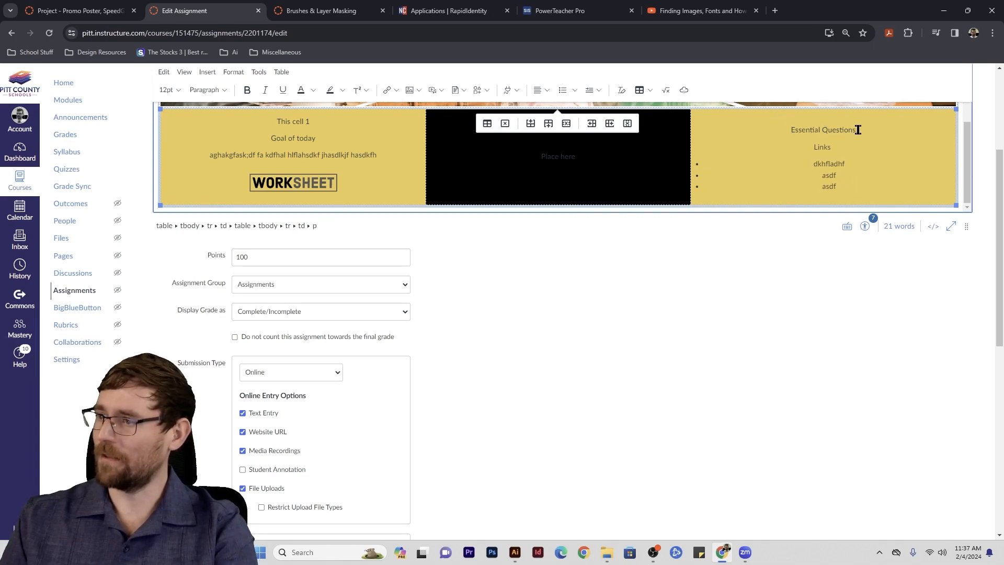
{"action": "key", "text": "Return"}
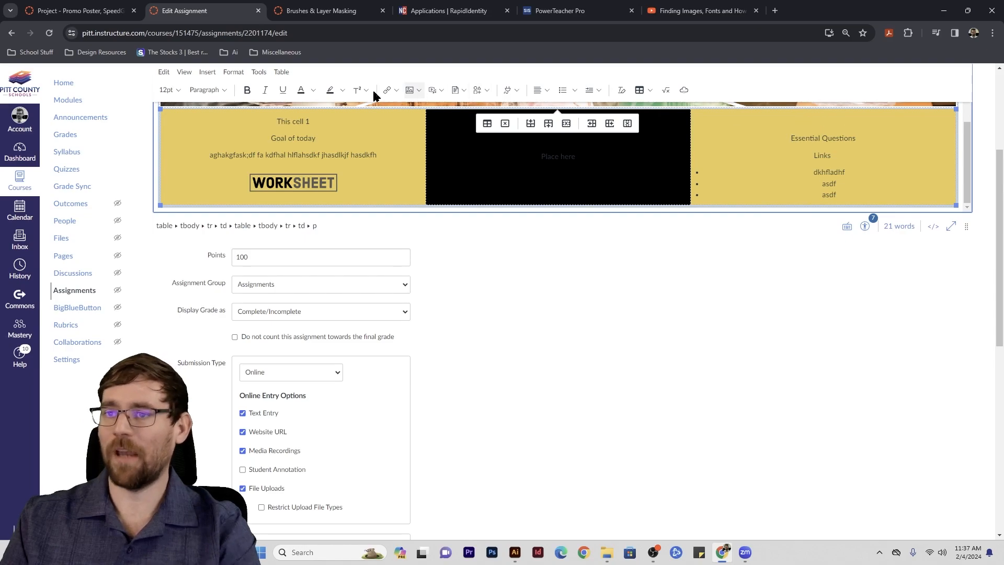
{"action": "left_click", "coordinate": [282, 72]}
{"action": "mouse_move", "coordinate": [313, 94]}
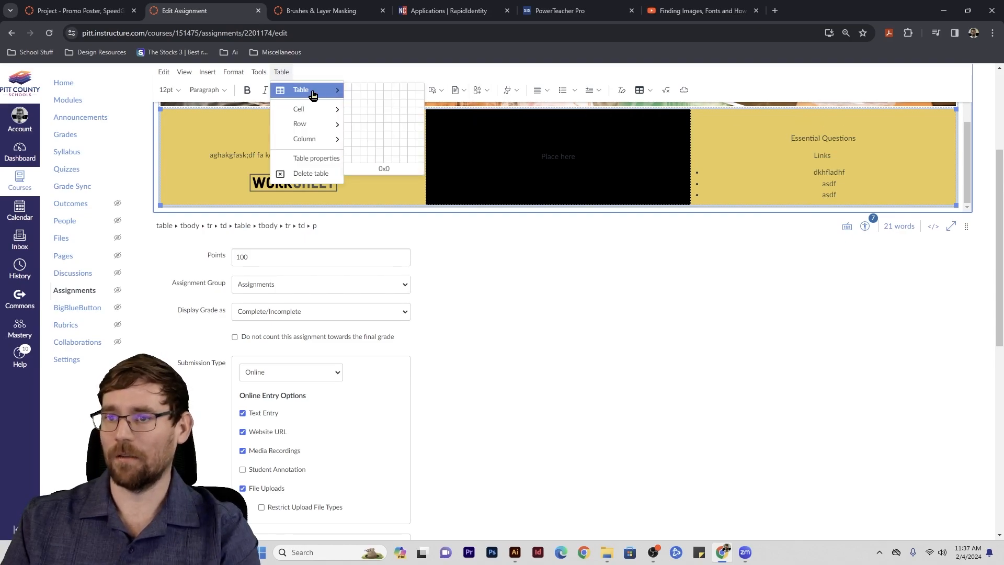
{"action": "left_click", "coordinate": [350, 97]}
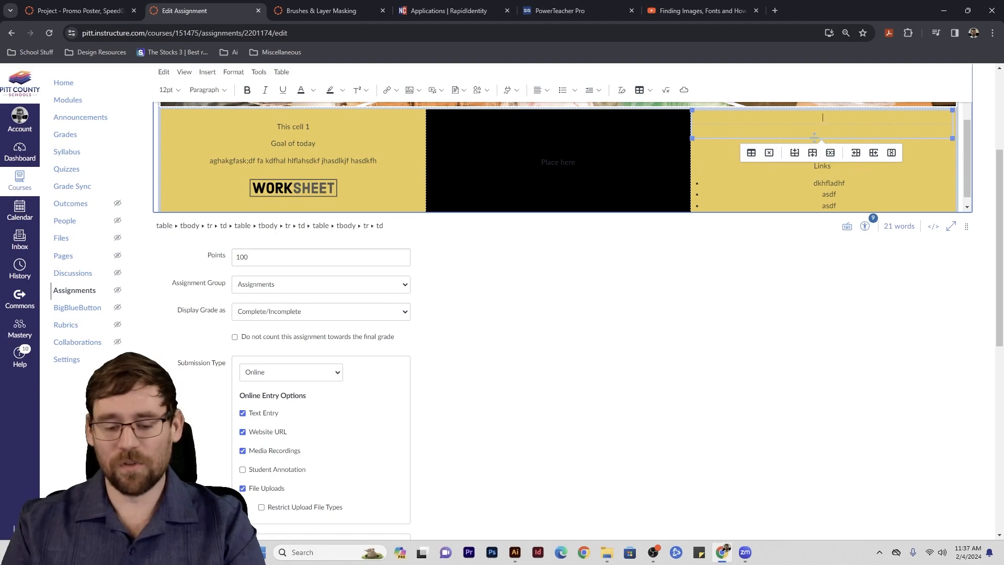
{"action": "type", "text": "Essential Q"}
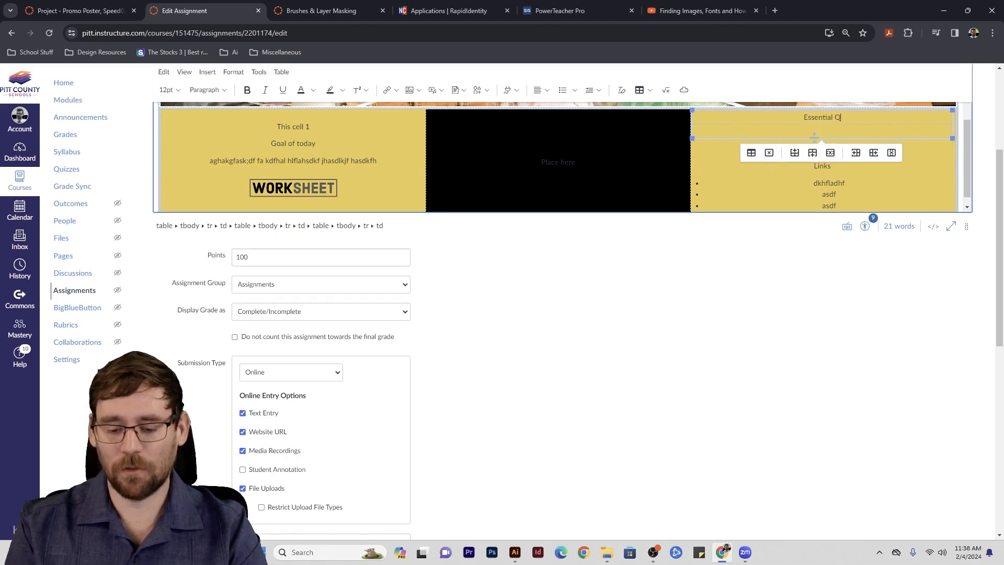
{"action": "type", "text": "uestion Links"}
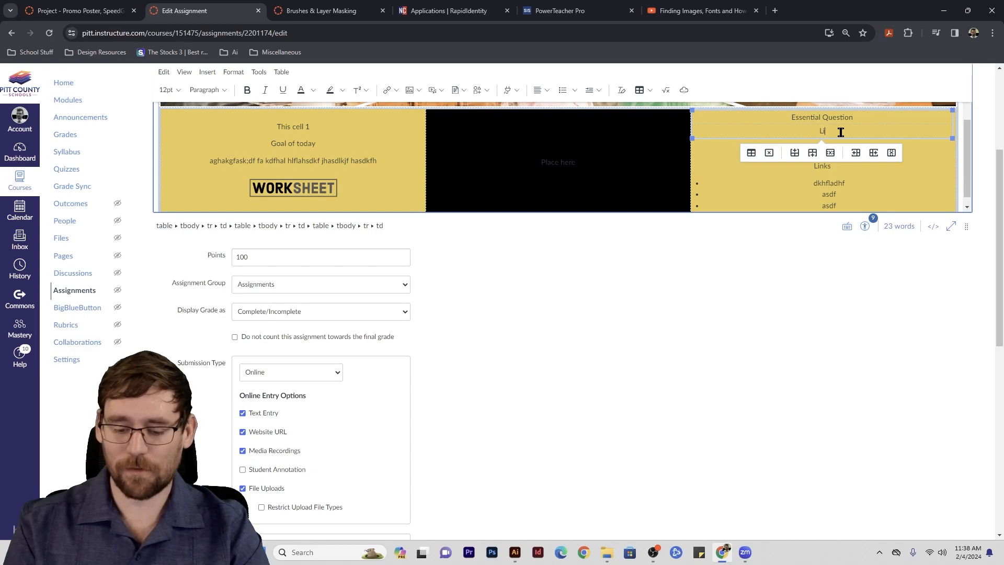
Copy the three-item bulleted list into the inner table's second row, below "Links", in the third cell.
{"action": "left_click_drag", "start_coordinate": [845, 210], "coordinate": [811, 184]}
{"action": "key", "text": "ctrl+c"}
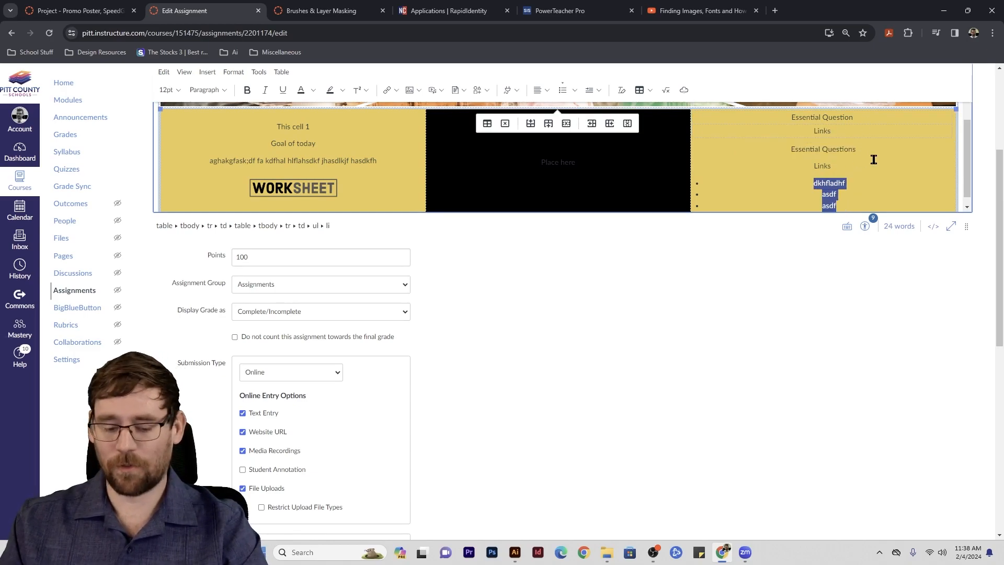
{"action": "left_click", "coordinate": [859, 132]}
{"action": "key", "text": "Return"}
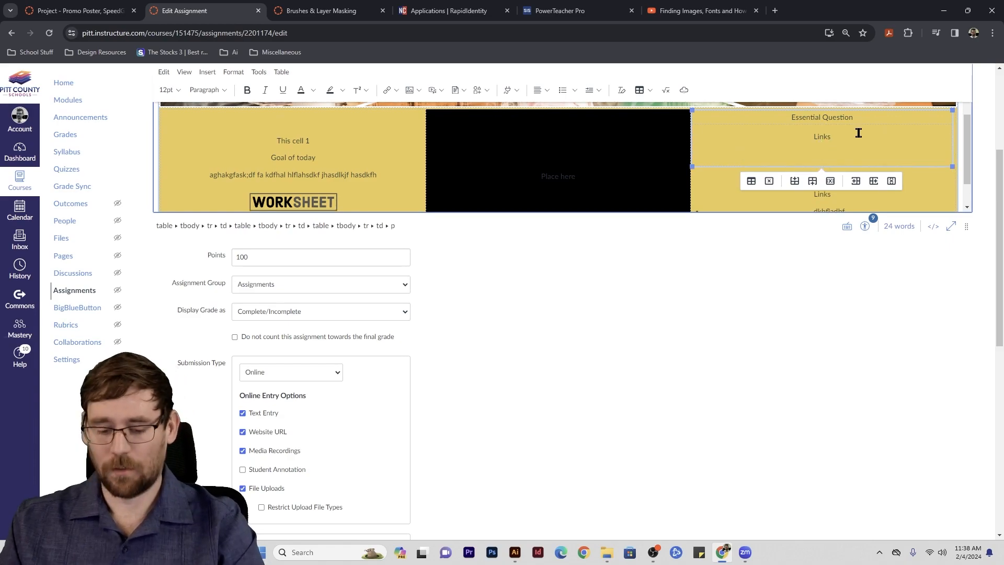
{"action": "key", "text": "ctrl+v"}
Delete the duplicate "Essential Questions" and "Links" text with its list below the inner table in the third cell.
{"action": "scroll", "coordinate": [857, 157], "scroll_direction": "down", "scroll_amount": 1}
{"action": "left_click_drag", "start_coordinate": [856, 201], "coordinate": [781, 146]}
{"action": "key", "text": "BackSpace"}
{"action": "key", "text": "BackSpace"}
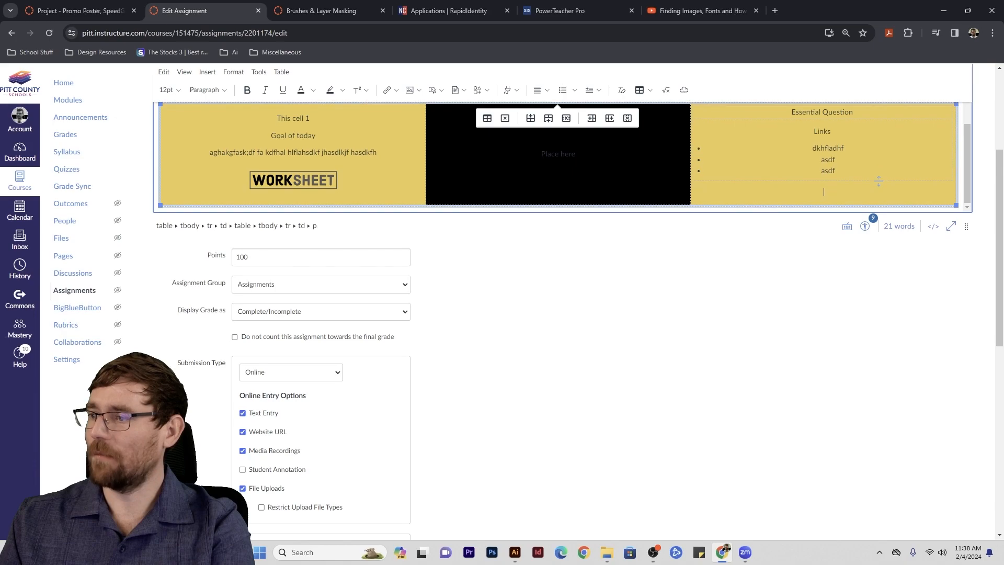
{"action": "key", "text": "BackSpace"}
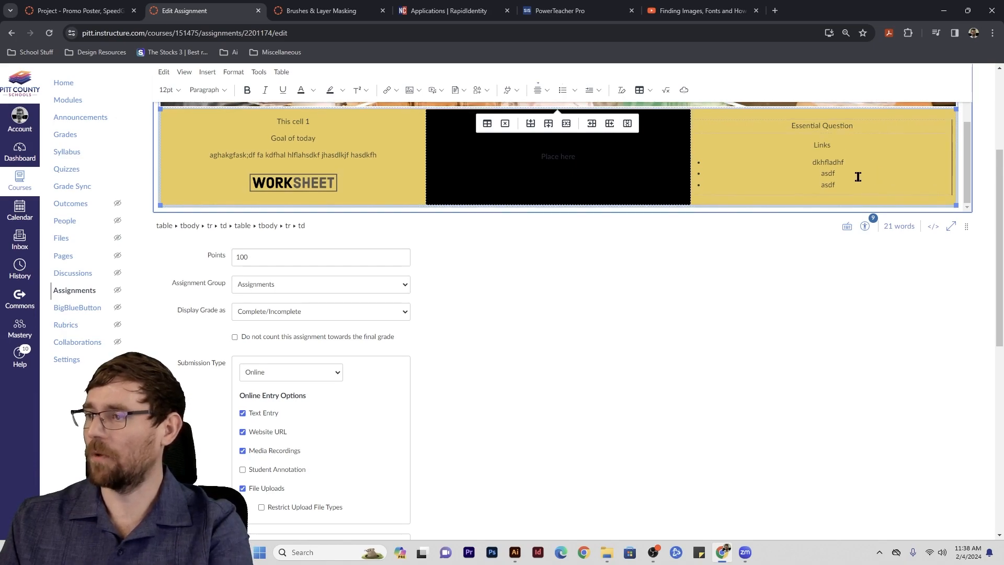
Set the inner links table in the third cell to 30% width, border width 0 and center alignment.
{"action": "scroll", "coordinate": [855, 179], "scroll_direction": "up", "scroll_amount": 1}
{"action": "scroll", "coordinate": [852, 180], "scroll_direction": "down", "scroll_amount": 2}
{"action": "scroll", "coordinate": [848, 181], "scroll_direction": "up", "scroll_amount": 1}
{"action": "left_click", "coordinate": [846, 172]}
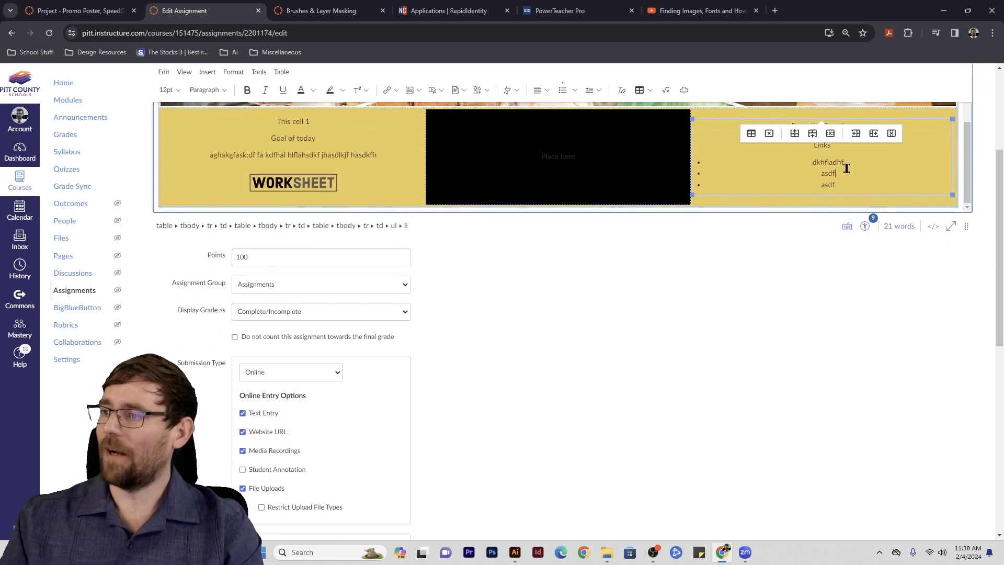
{"action": "left_click", "coordinate": [752, 133]}
{"action": "double_click", "coordinate": [484, 240]}
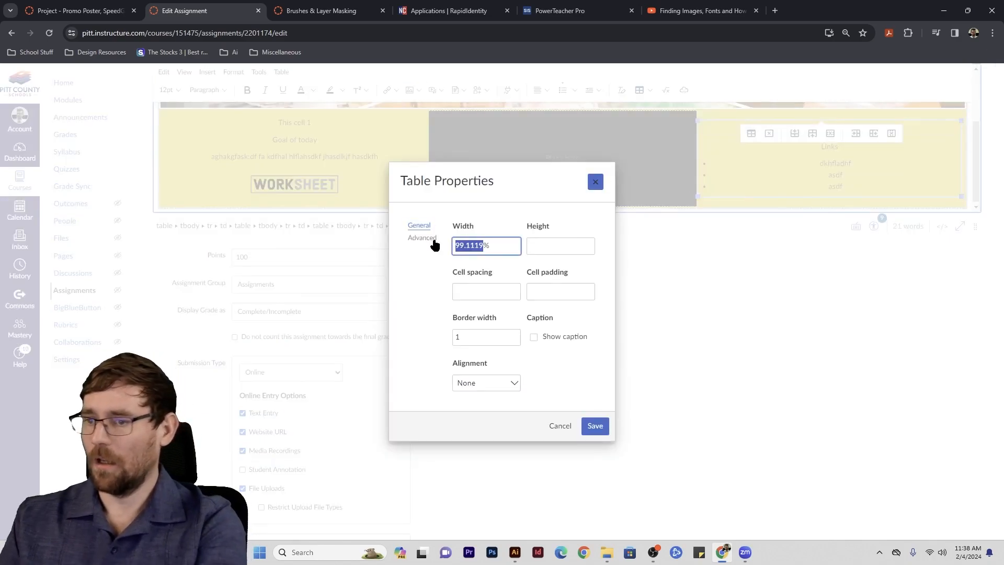
{"action": "type", "text": "30"}
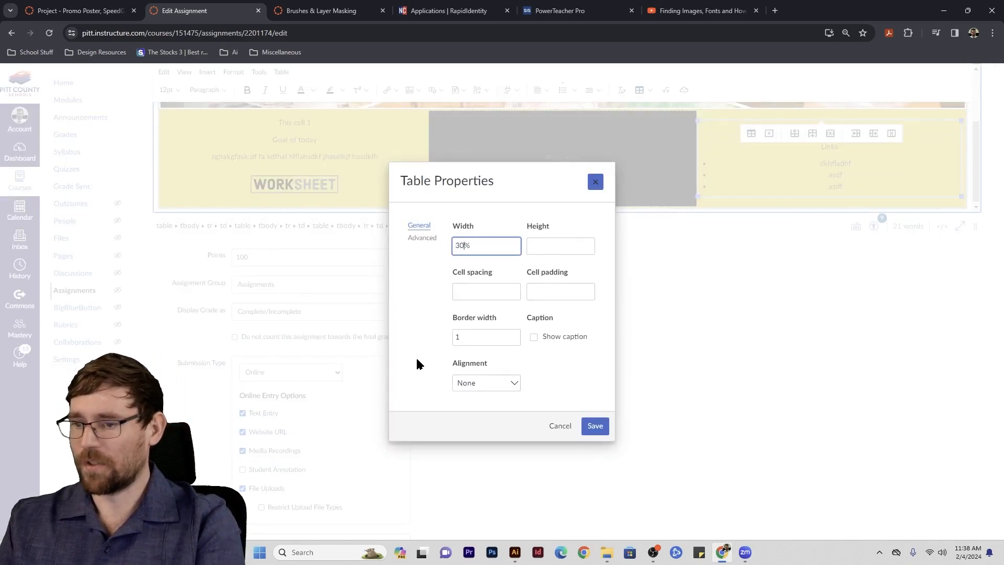
{"action": "double_click", "coordinate": [468, 339]}
{"action": "type", "text": "0"}
{"action": "left_click", "coordinate": [485, 386]}
{"action": "left_click", "coordinate": [480, 430]}
{"action": "left_click", "coordinate": [595, 426]}
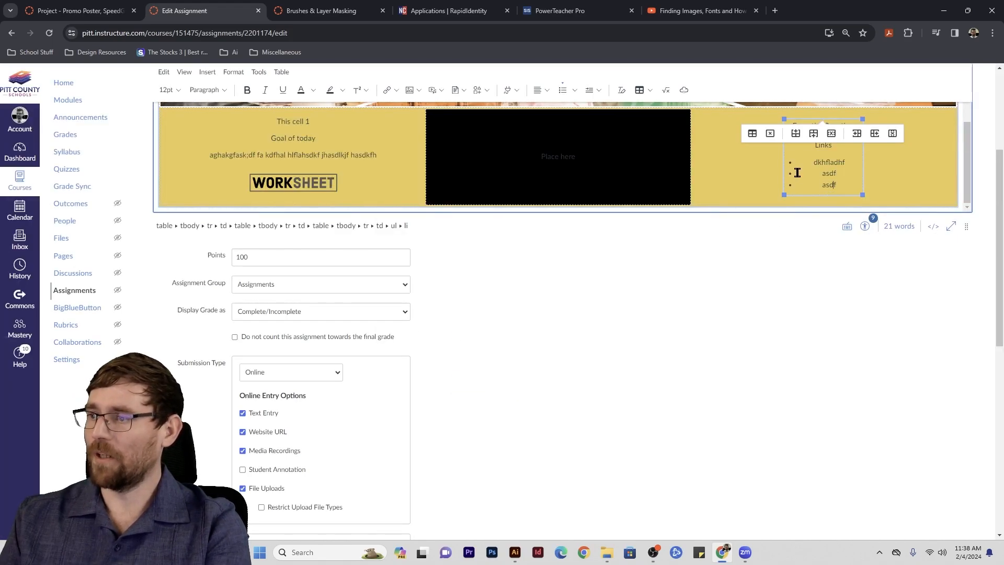
Left-align the three bulleted items below "Links" in the third cell.
{"action": "left_click_drag", "start_coordinate": [841, 188], "coordinate": [793, 158]}
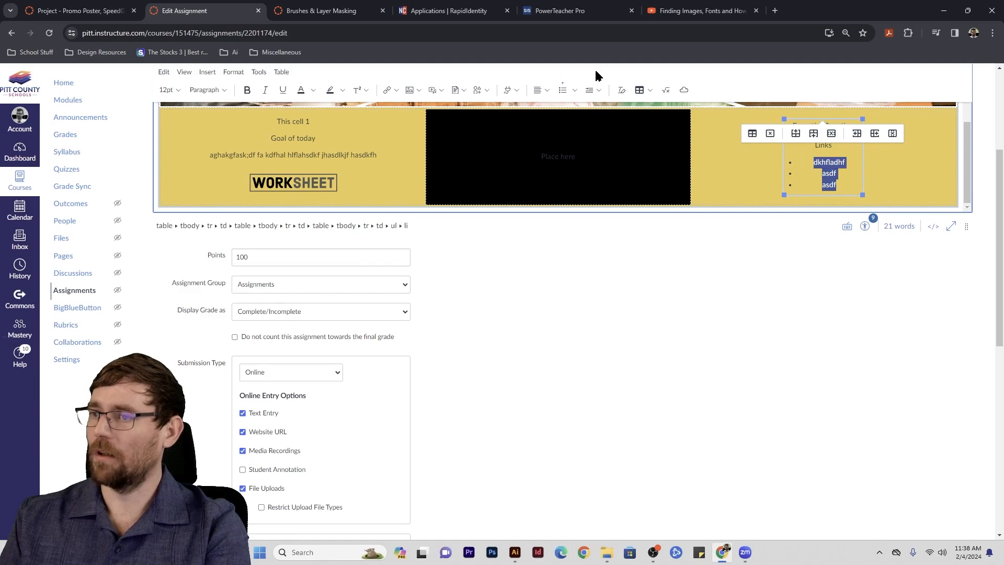
{"action": "left_click", "coordinate": [542, 90]}
{"action": "left_click", "coordinate": [549, 105]}
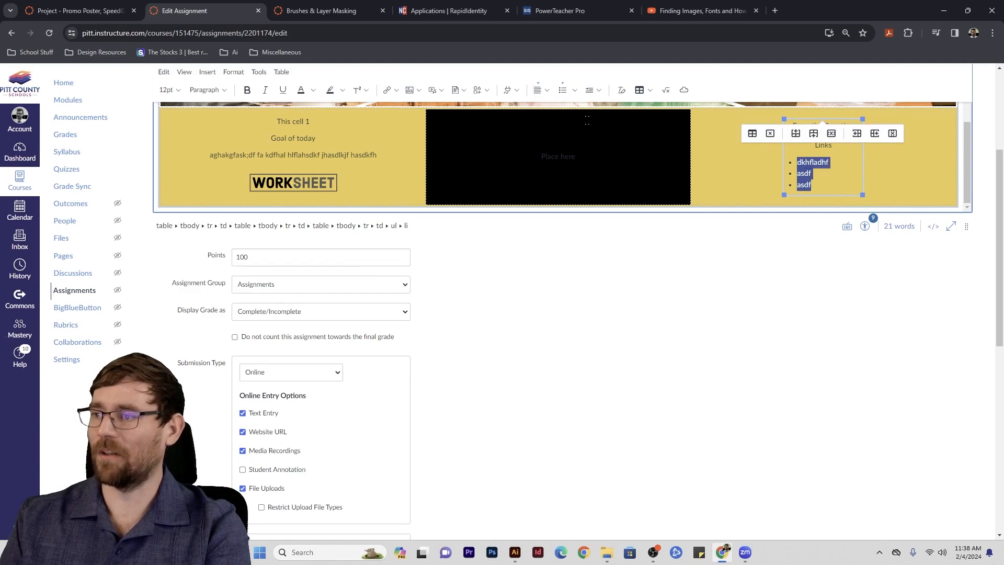
{"action": "left_click", "coordinate": [824, 340]}
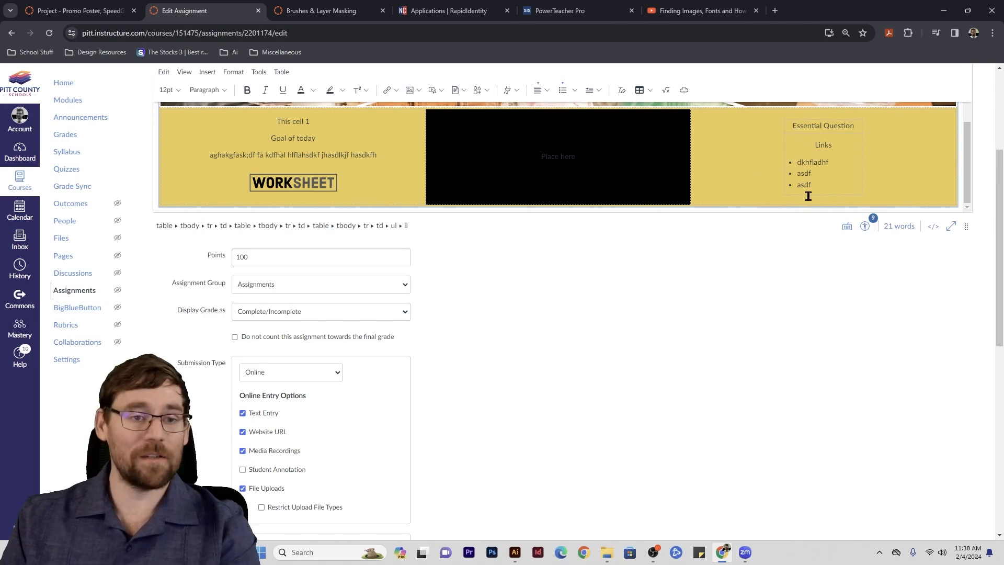
Switch to YouTube and copy the embed code of the video "Finding Images, Fonts and How to tinker with Photoshop".
{"action": "left_click", "coordinate": [558, 157]}
{"action": "left_click_drag", "start_coordinate": [541, 157], "coordinate": [577, 157]}
{"action": "left_click", "coordinate": [690, 8]}
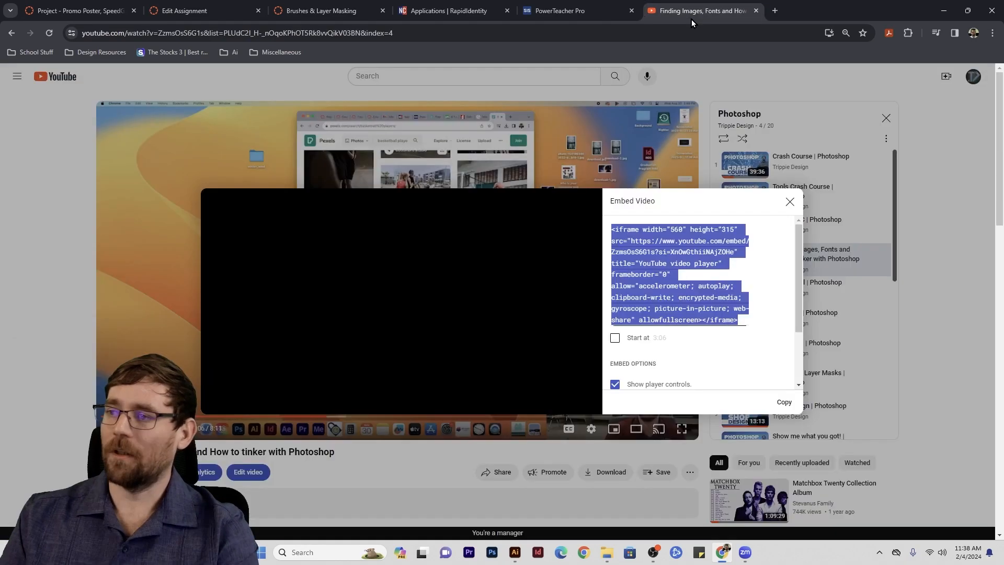
{"action": "left_click", "coordinate": [790, 201]}
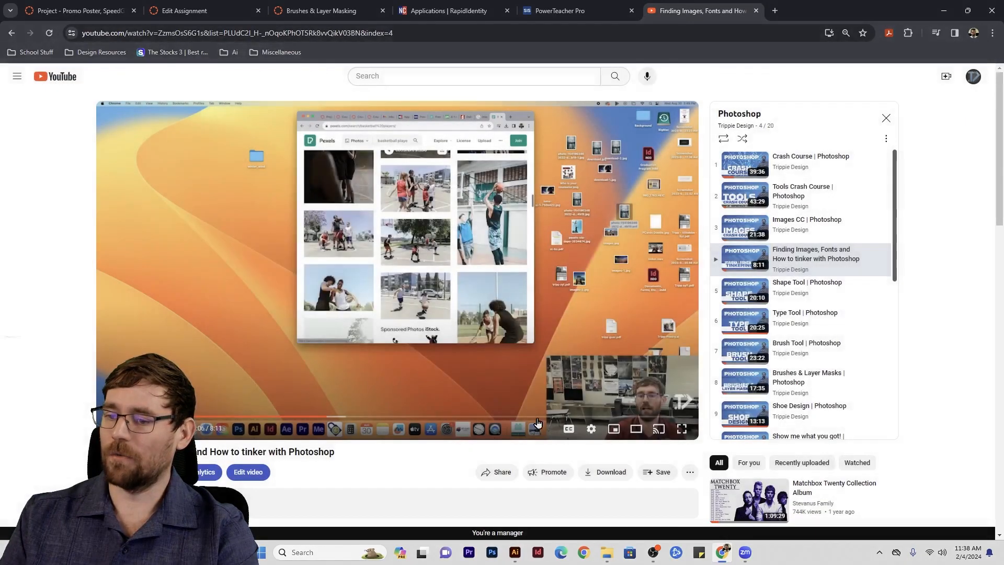
{"action": "left_click", "coordinate": [499, 473]}
{"action": "left_click", "coordinate": [404, 268]}
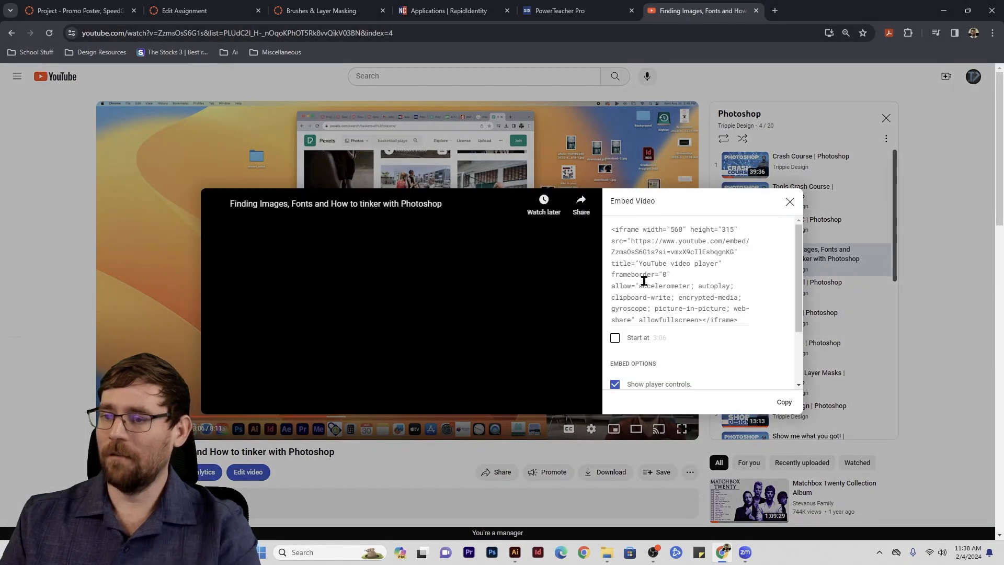
{"action": "left_click", "coordinate": [783, 403]}
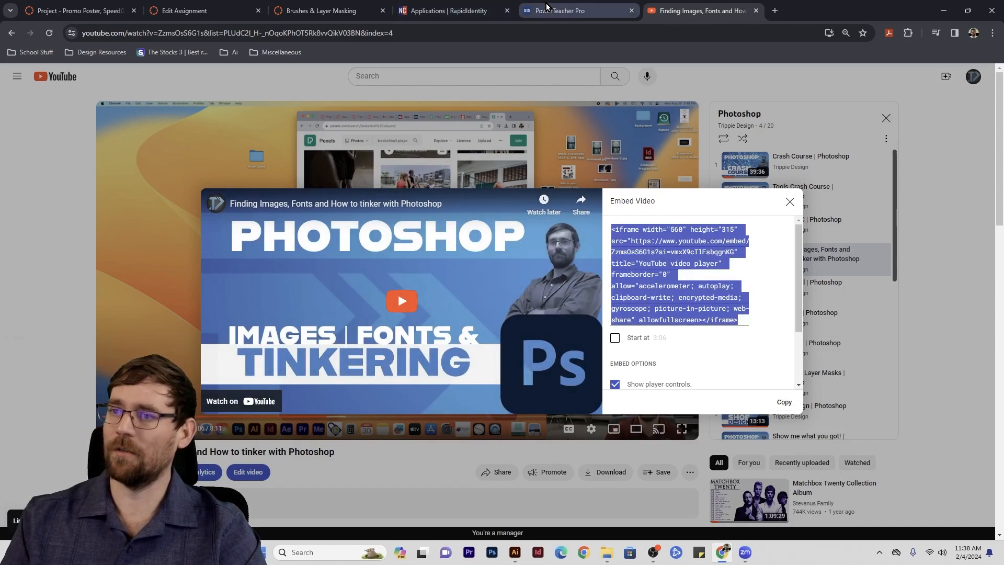
Return to the Canvas assignment, replace "Place here" in the description's HTML with the copied iframe code, and save the assignment.
{"action": "left_click", "coordinate": [323, 10]}
{"action": "left_click", "coordinate": [224, 7]}
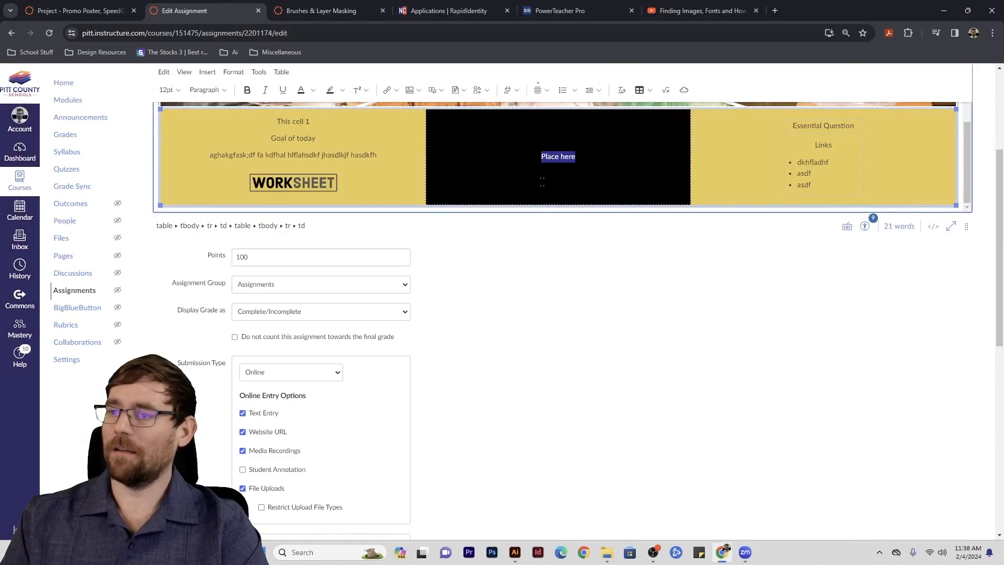
{"action": "left_click", "coordinate": [934, 227]}
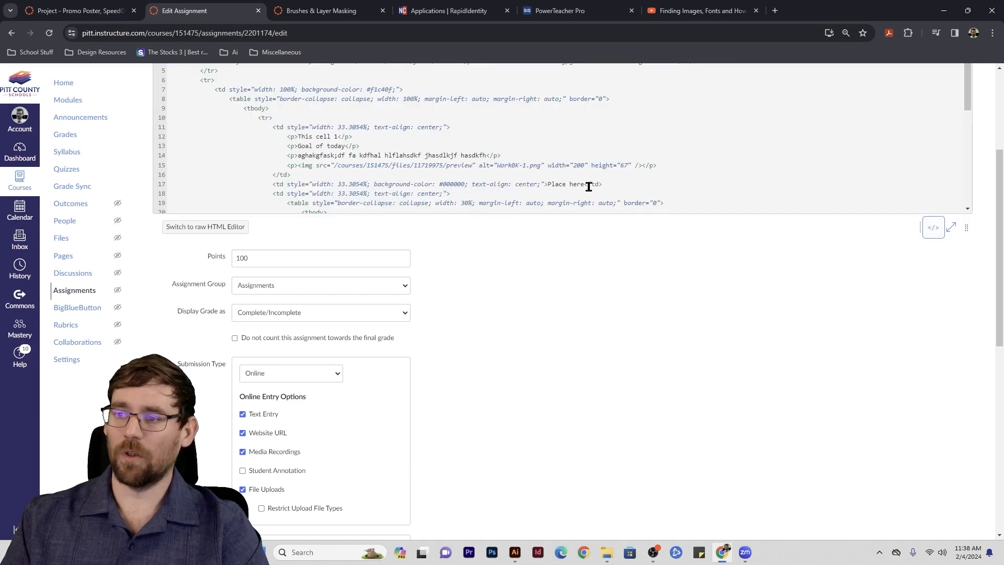
{"action": "left_click", "coordinate": [588, 187]}
{"action": "scroll", "coordinate": [573, 174], "scroll_direction": "down", "scroll_amount": 1}
{"action": "left_click", "coordinate": [584, 164]}
{"action": "left_click_drag", "start_coordinate": [586, 166], "coordinate": [554, 166]}
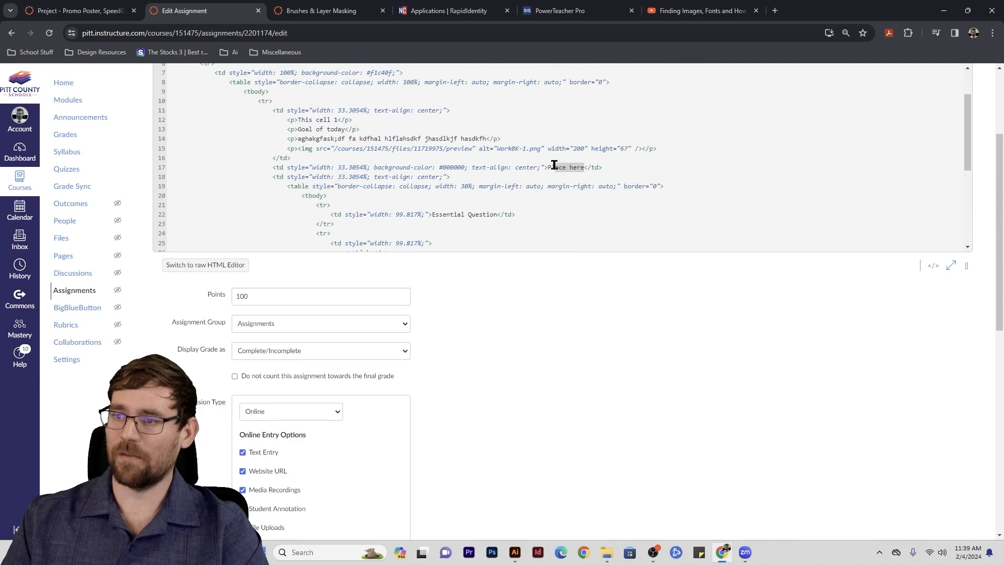
{"action": "key", "text": "ctrl+v"}
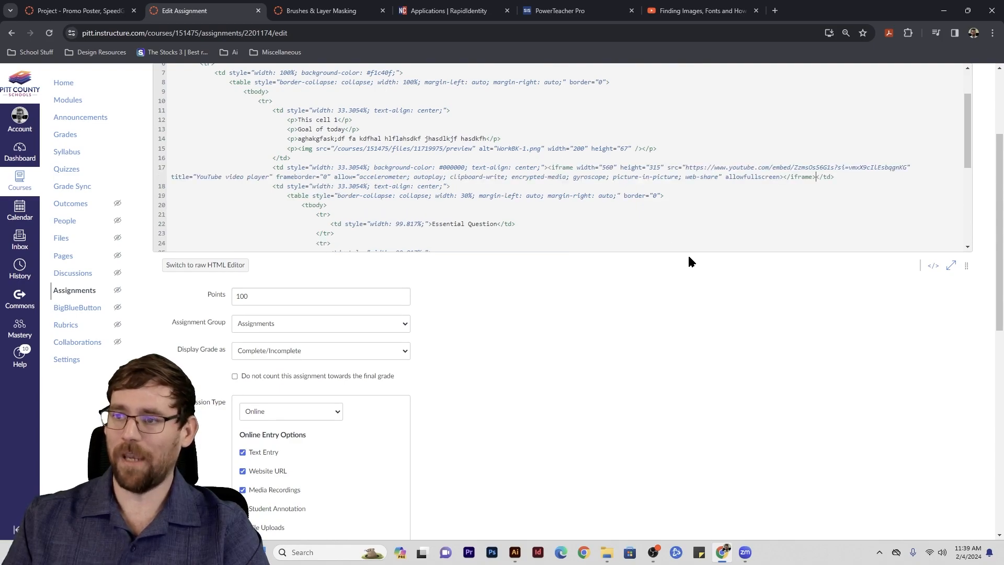
{"action": "scroll", "coordinate": [800, 337], "scroll_direction": "down", "scroll_amount": 10}
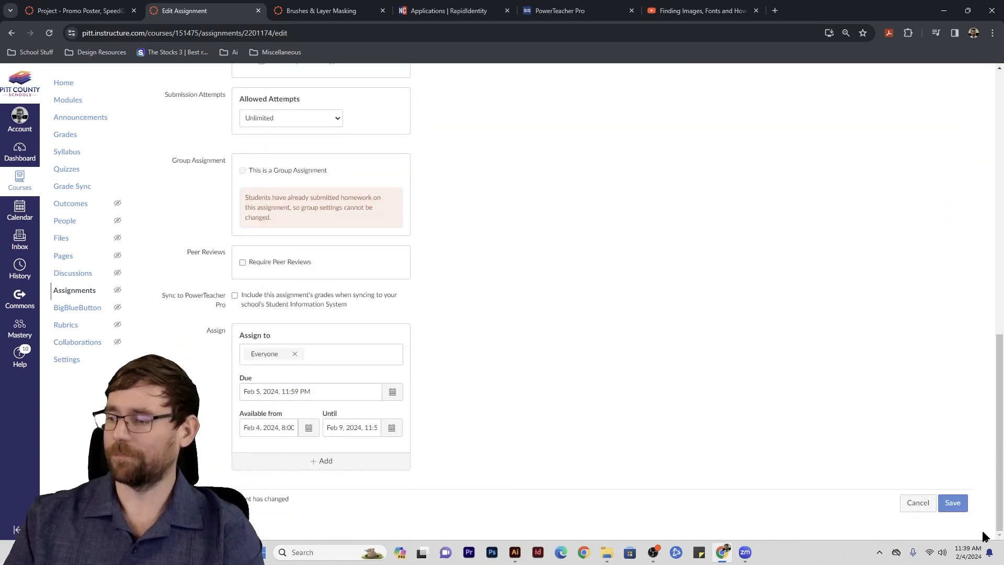
{"action": "left_click", "coordinate": [953, 502]}
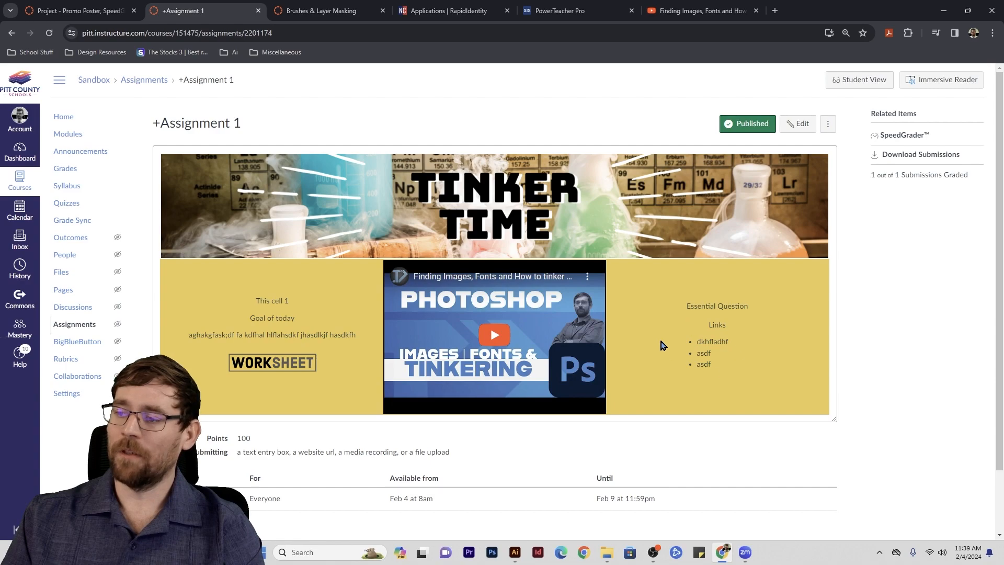
Reopen the assignment for editing and set the vertical alignment of the "This cell 1" cell to Top.
{"action": "left_click", "coordinate": [798, 124]}
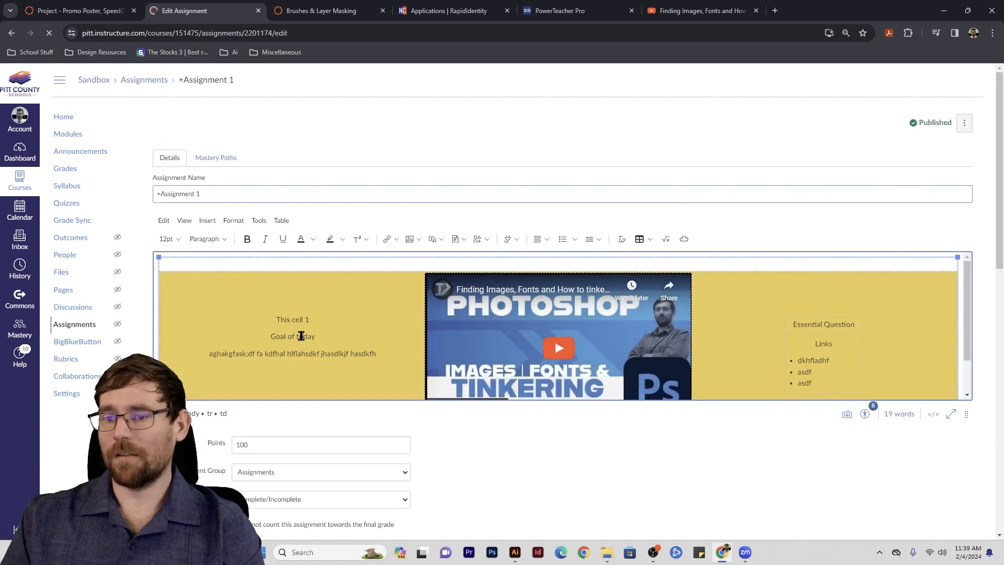
{"action": "scroll", "coordinate": [301, 340], "scroll_direction": "down", "scroll_amount": 5}
{"action": "left_click", "coordinate": [343, 345]}
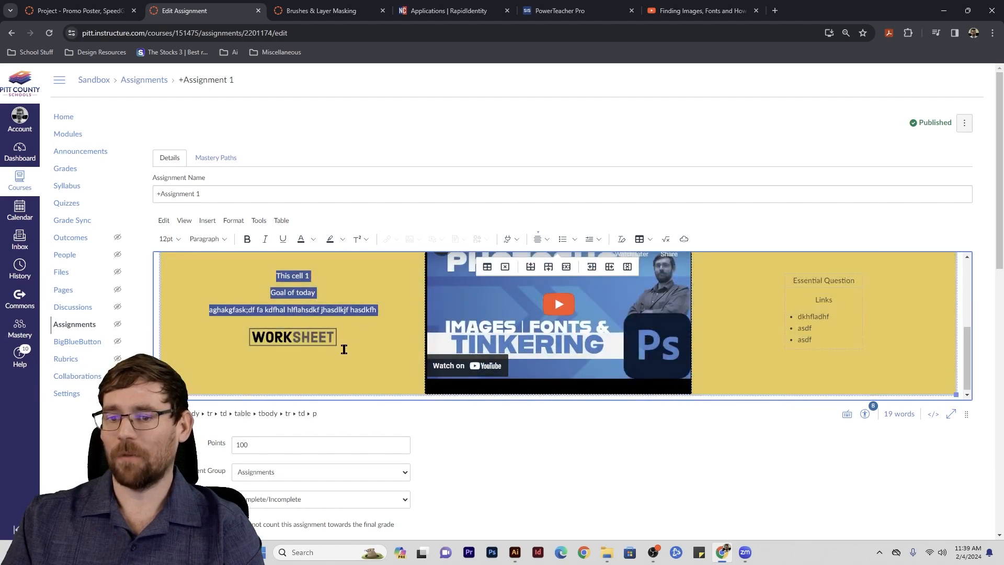
{"action": "left_click", "coordinate": [487, 267]}
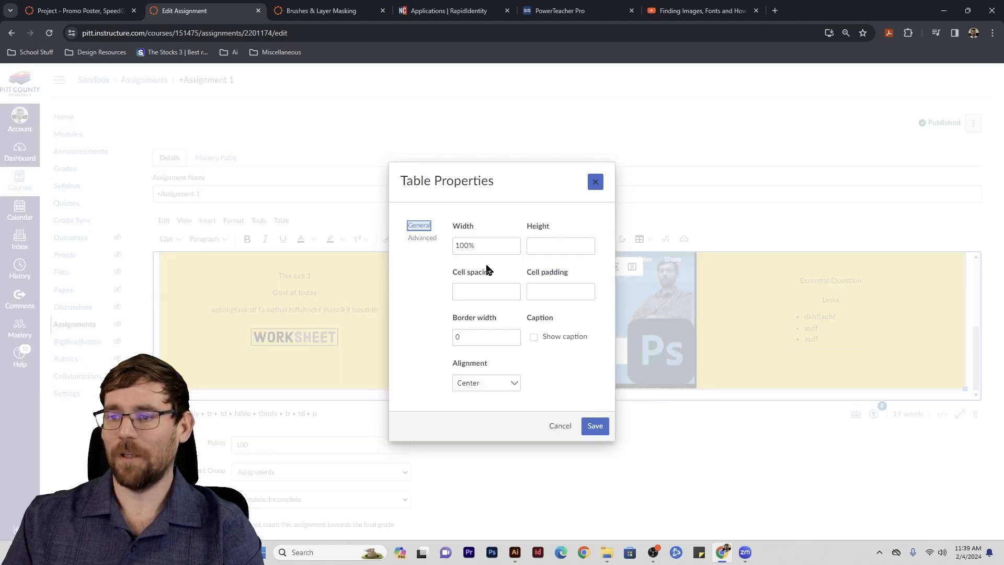
{"action": "left_click", "coordinate": [560, 426]}
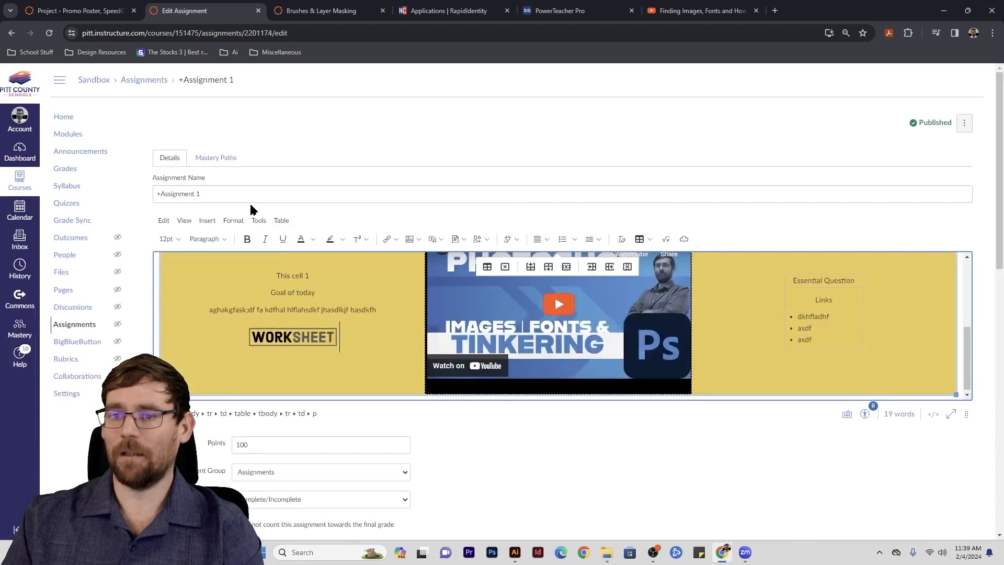
{"action": "left_click", "coordinate": [282, 221]}
{"action": "mouse_move", "coordinate": [312, 288]}
{"action": "mouse_move", "coordinate": [301, 258]}
{"action": "left_click", "coordinate": [381, 260]}
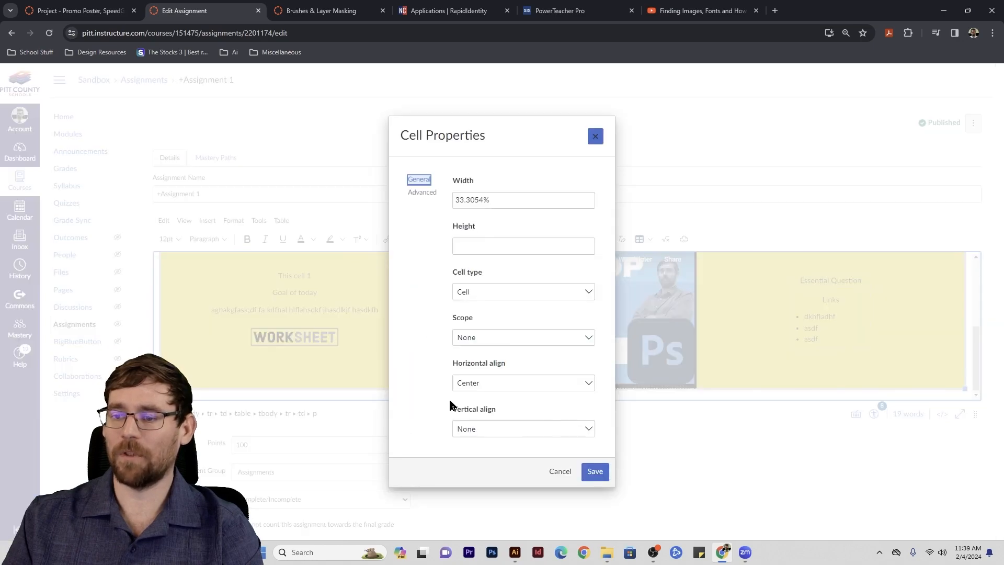
{"action": "left_click", "coordinate": [480, 428]}
{"action": "left_click", "coordinate": [482, 458]}
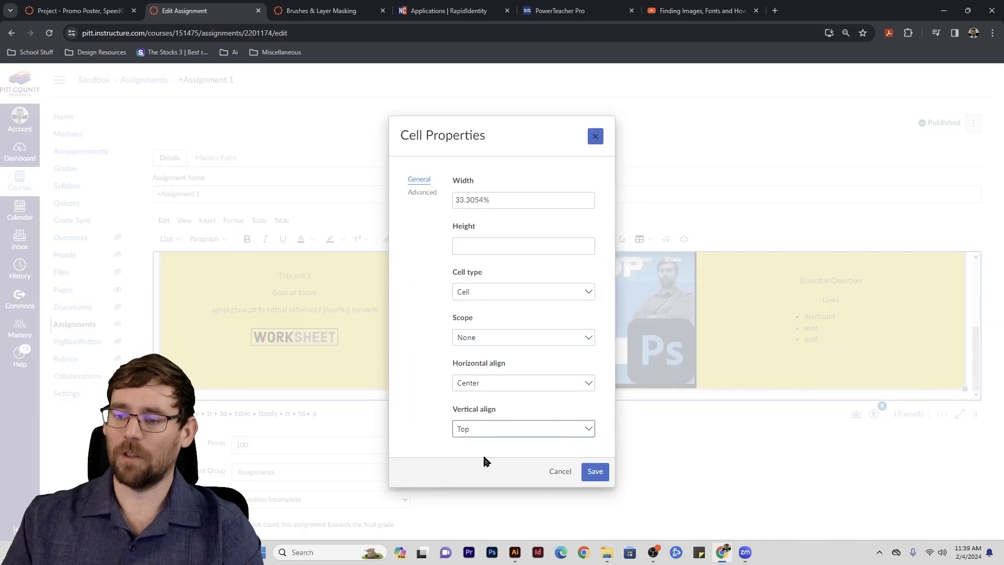
{"action": "left_click", "coordinate": [595, 471]}
{"action": "scroll", "coordinate": [307, 337], "scroll_direction": "up", "scroll_amount": 1}
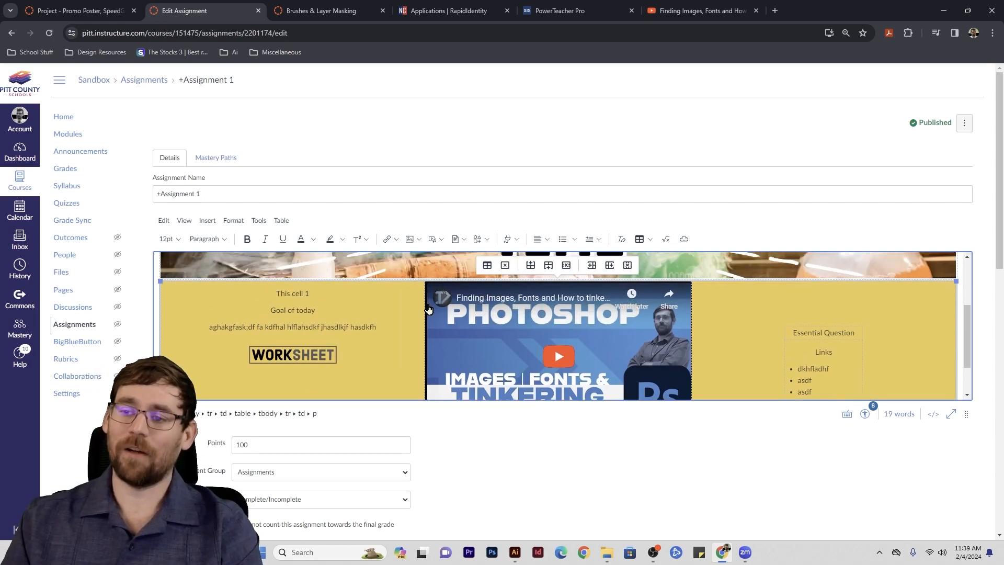
{"action": "scroll", "coordinate": [483, 349], "scroll_direction": "up", "scroll_amount": 2}
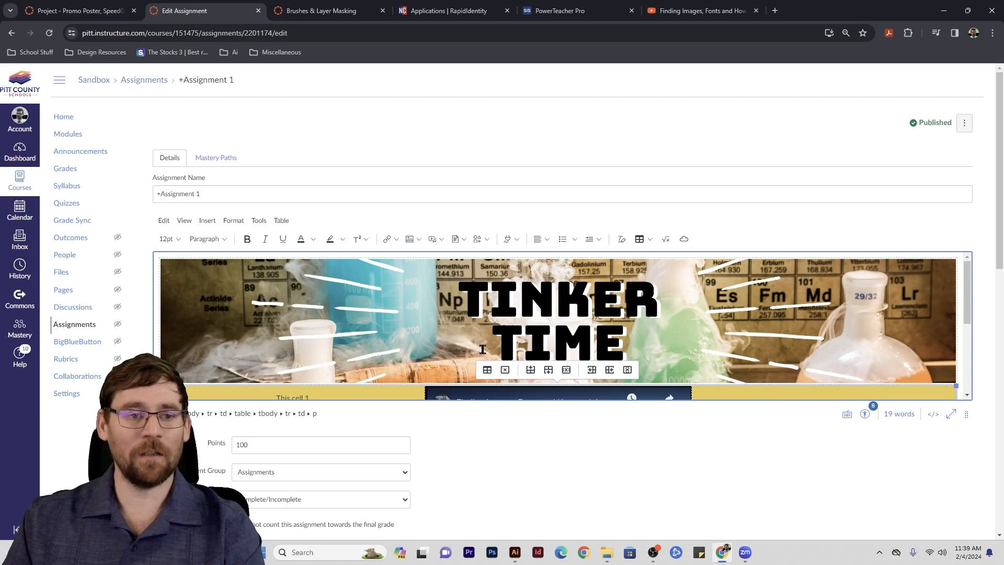
{"action": "scroll", "coordinate": [465, 344], "scroll_direction": "down", "scroll_amount": 4}
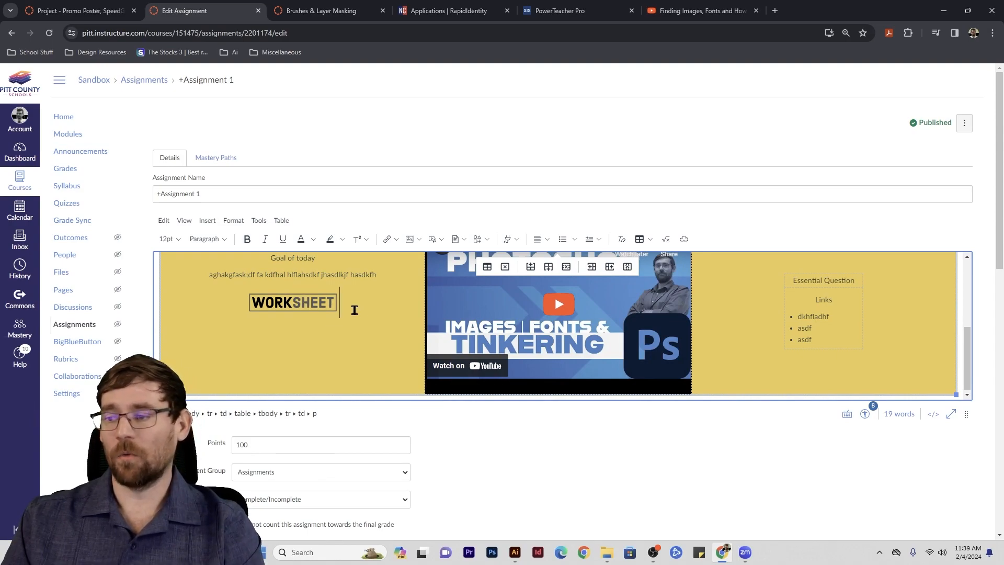
{"action": "scroll", "coordinate": [352, 299], "scroll_direction": "up", "scroll_amount": 1}
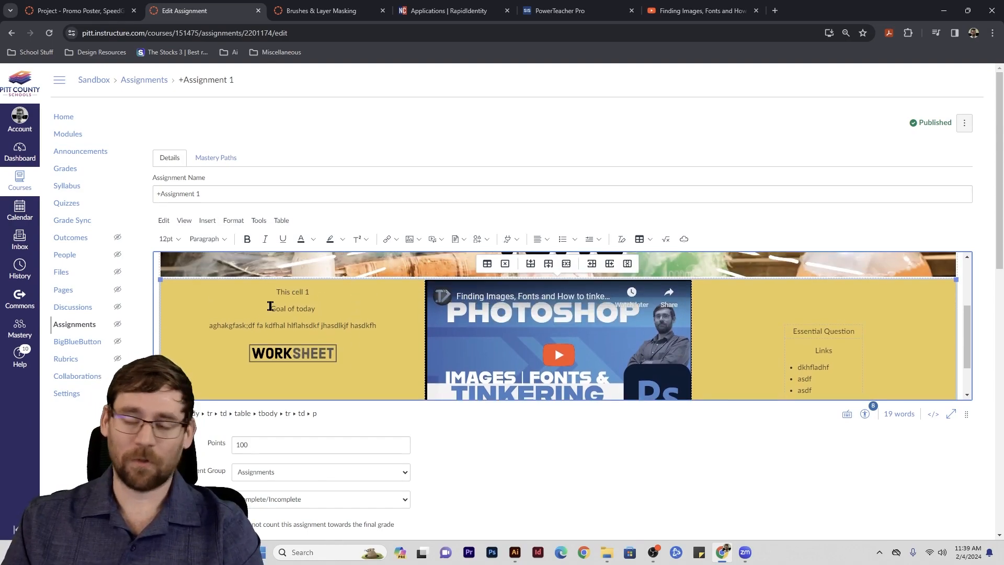
{"action": "scroll", "coordinate": [403, 301], "scroll_direction": "up", "scroll_amount": 2}
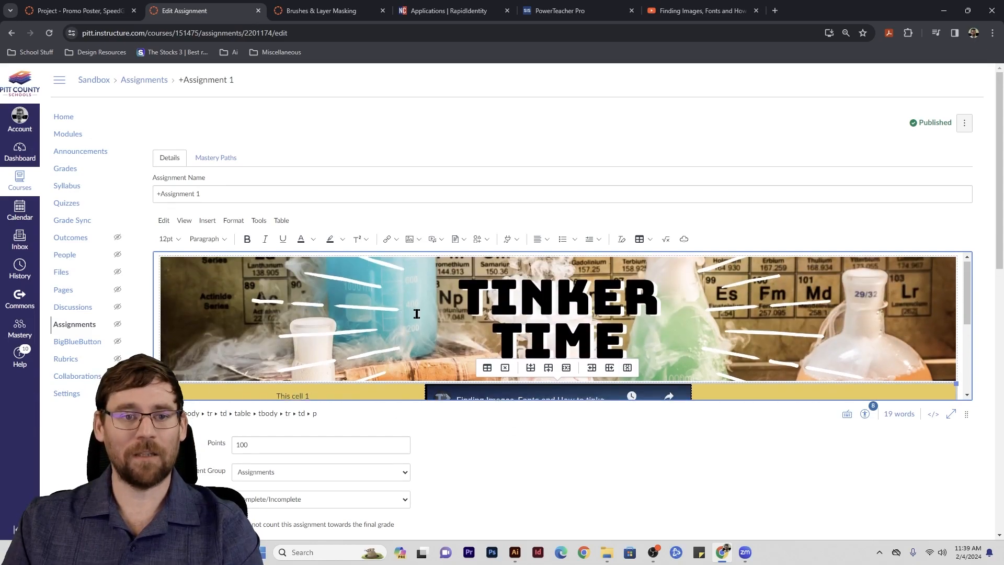
{"action": "scroll", "coordinate": [417, 314], "scroll_direction": "down", "scroll_amount": 1}
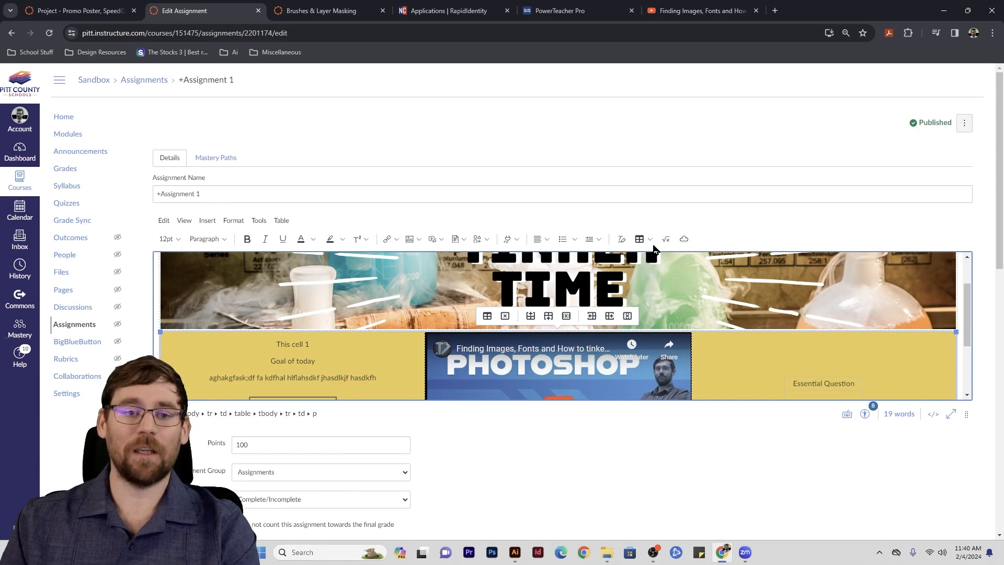
Save the edited assignment.
{"action": "scroll", "coordinate": [712, 292], "scroll_direction": "down", "scroll_amount": 4}
{"action": "scroll", "coordinate": [712, 293], "scroll_direction": "down", "scroll_amount": 8}
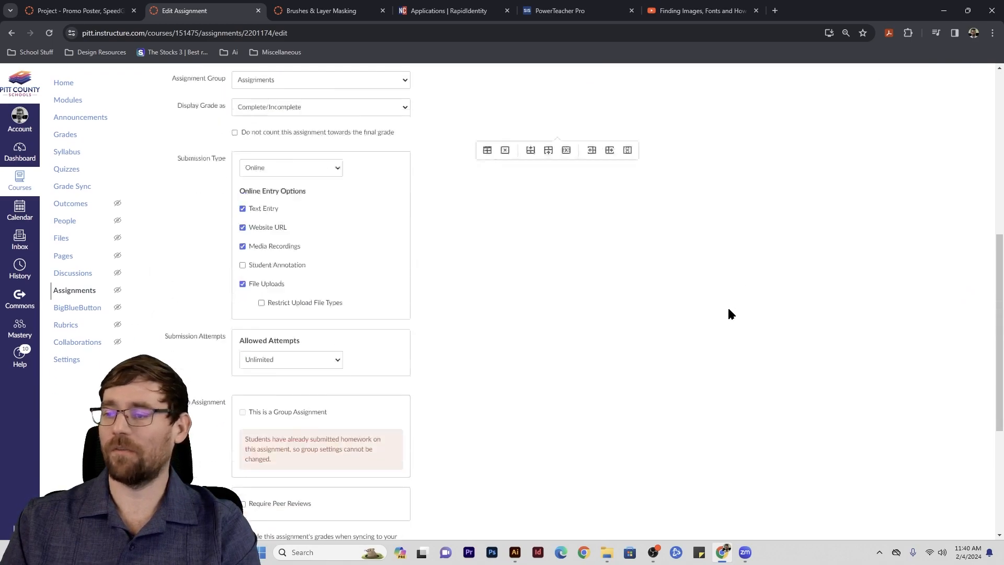
{"action": "left_click", "coordinate": [942, 504]}
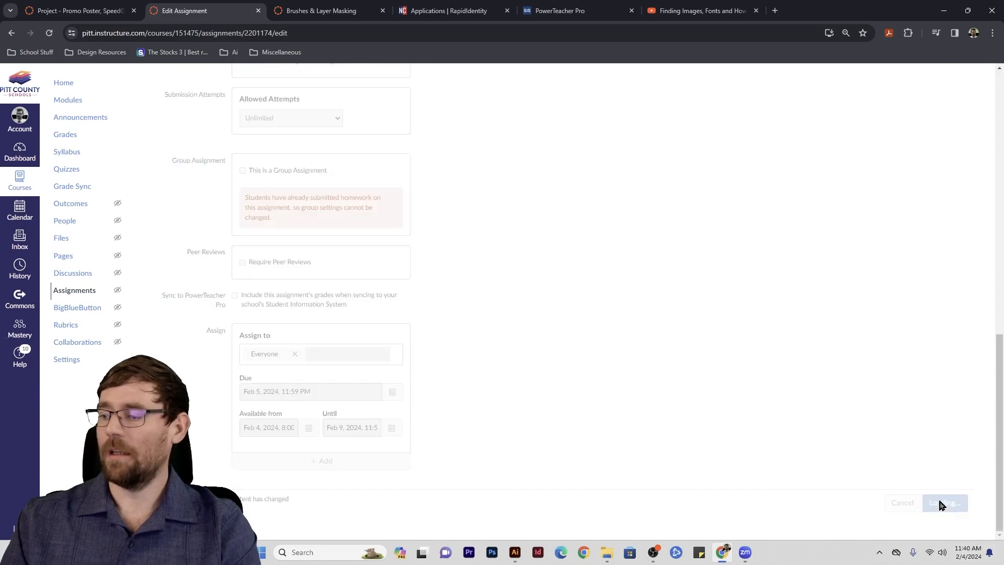
Duplicate "+Assignment 1" in the Week1 module of the course and open the copy.
{"action": "left_click", "coordinate": [73, 134]}
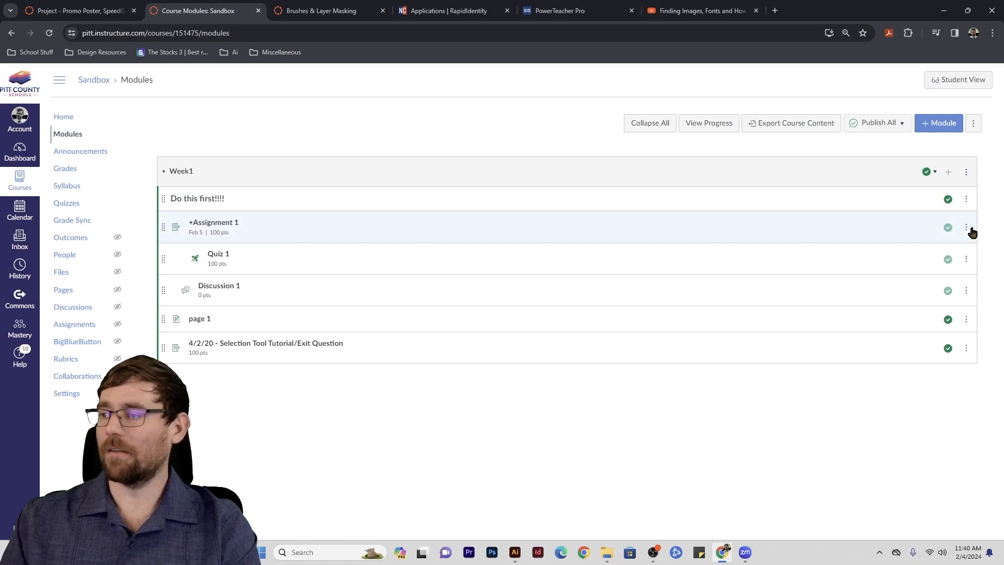
{"action": "left_click", "coordinate": [968, 229]}
{"action": "left_click", "coordinate": [957, 285]}
{"action": "left_click", "coordinate": [211, 258]}
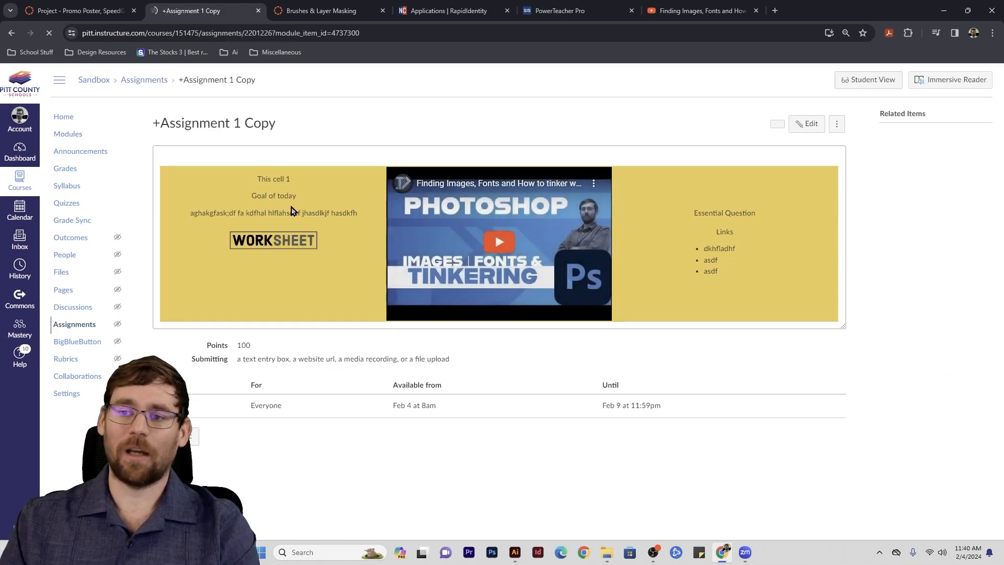